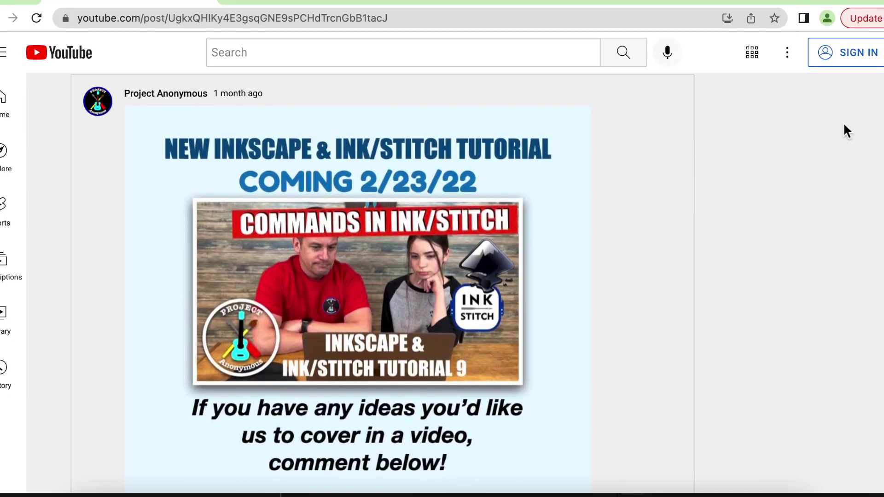
Type a letter M on the page with the Text tool
scroll(843, 122, down, 5)
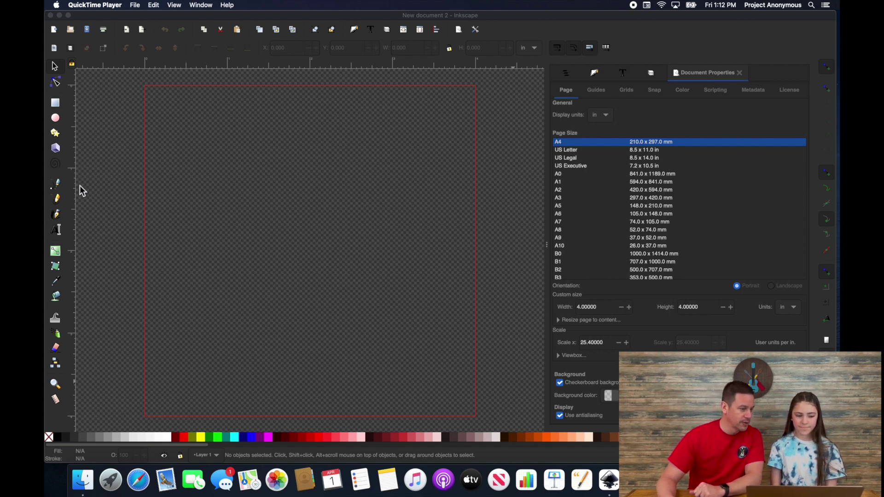
click(57, 229)
click(211, 208)
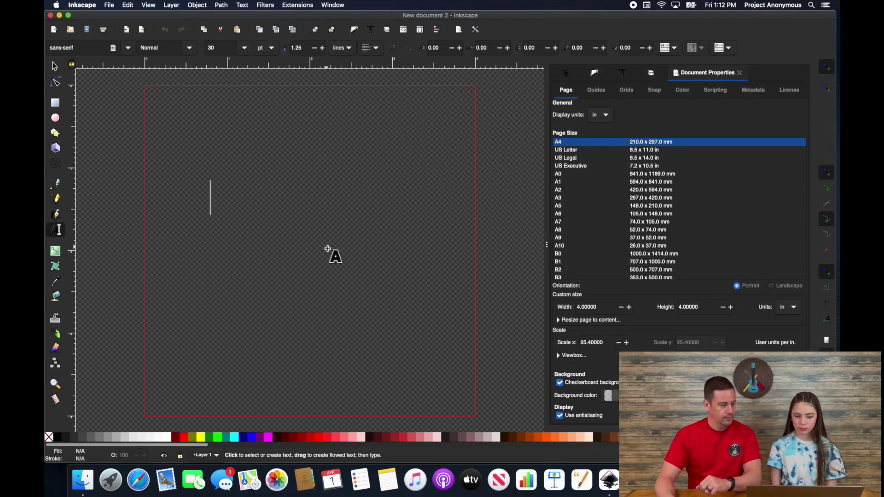
text(M)
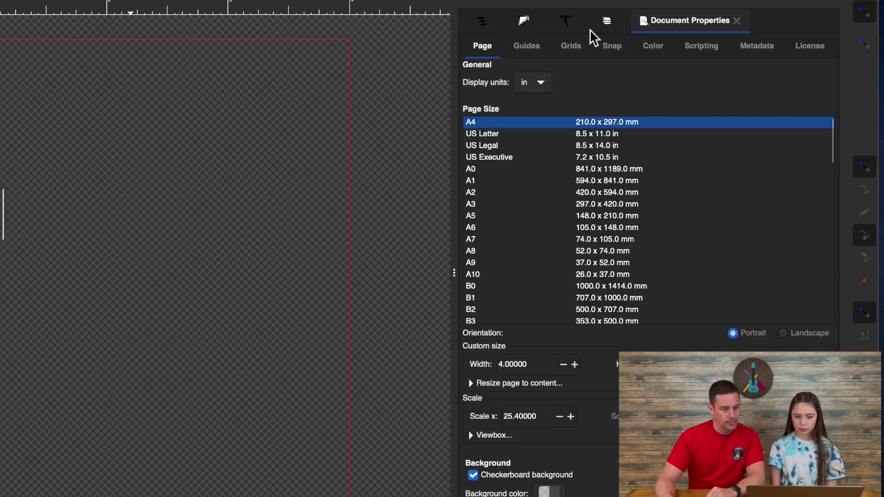
Set the M to Arial Black Heavy at 130 pt and move it toward the page centre
click(563, 20)
scroll(586, 209, down, 10)
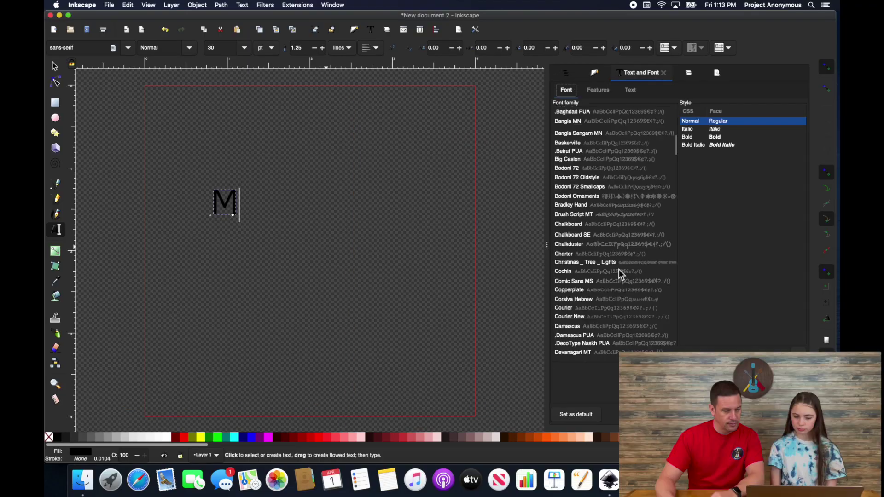
scroll(618, 271, down, 12)
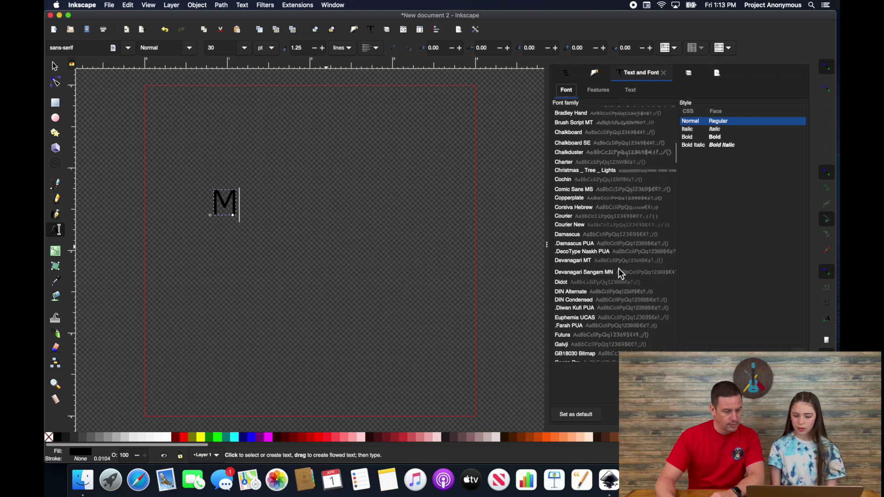
scroll(618, 271, down, 10)
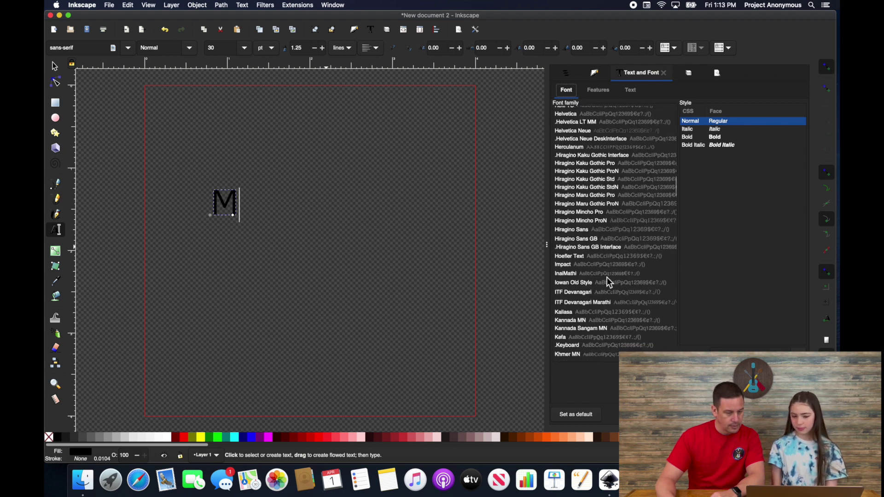
scroll(607, 280, up, 15)
click(615, 308)
click(717, 123)
click(798, 348)
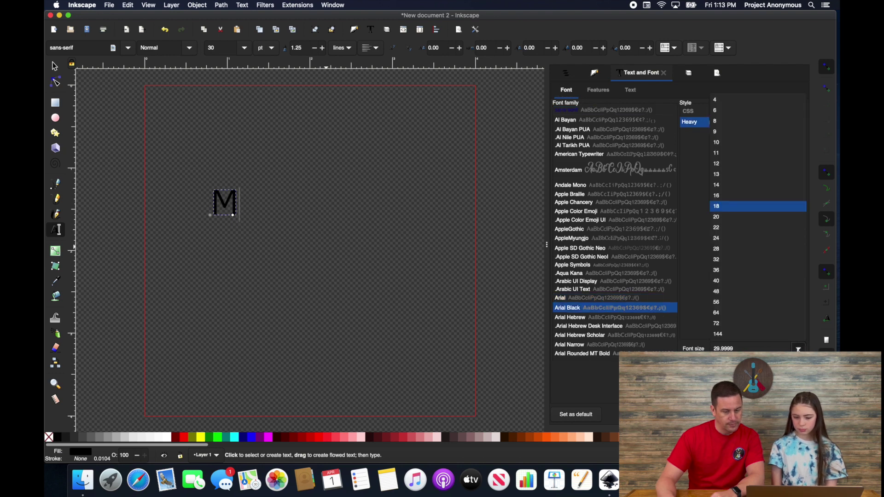
click(736, 206)
click(784, 320)
text(130)
key(Return)
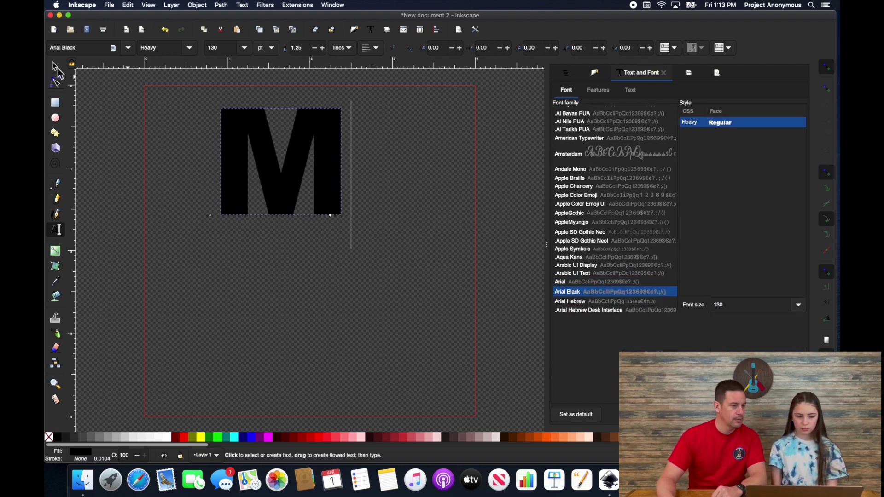
click(54, 66)
drag(257, 149, 289, 246)
click(371, 198)
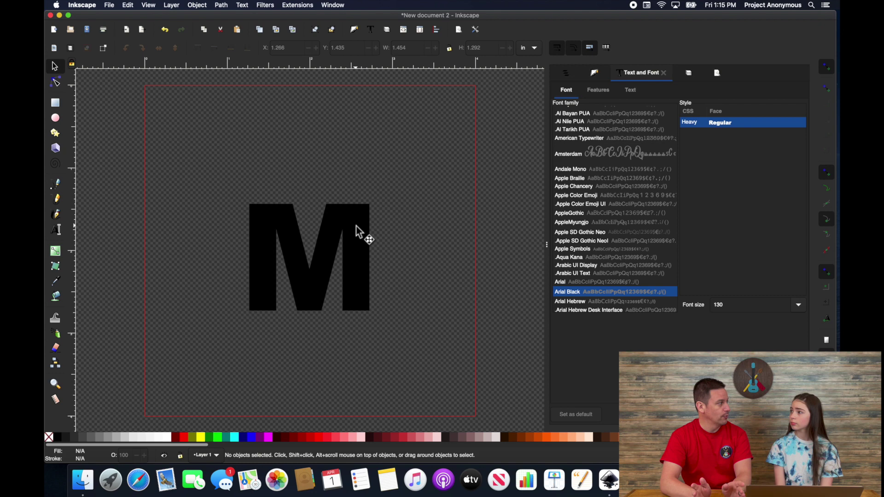
Fill the selected M with fuchsia from the palette
click(357, 230)
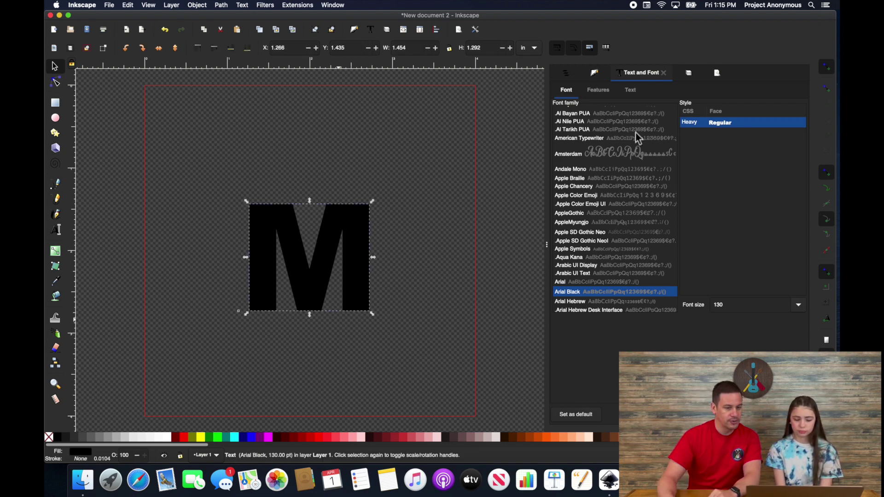
click(689, 73)
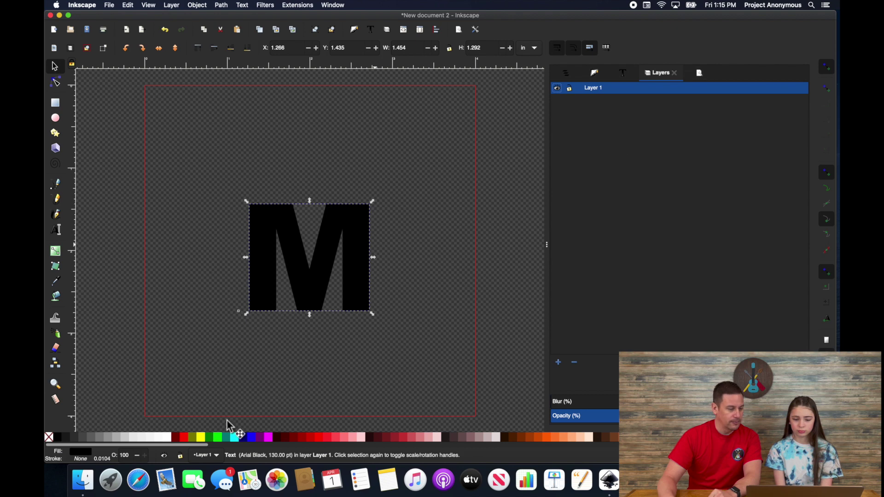
click(269, 439)
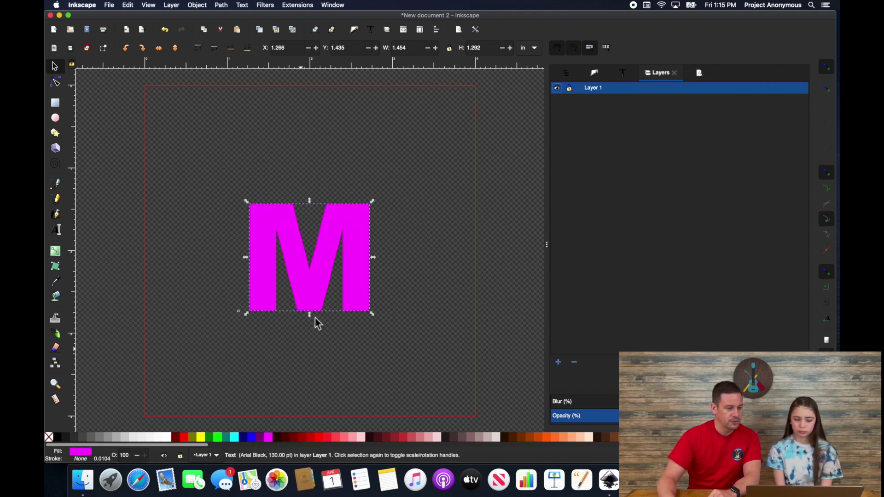
Rename Layer 1 to 'Normal Fill'
double_click(605, 88)
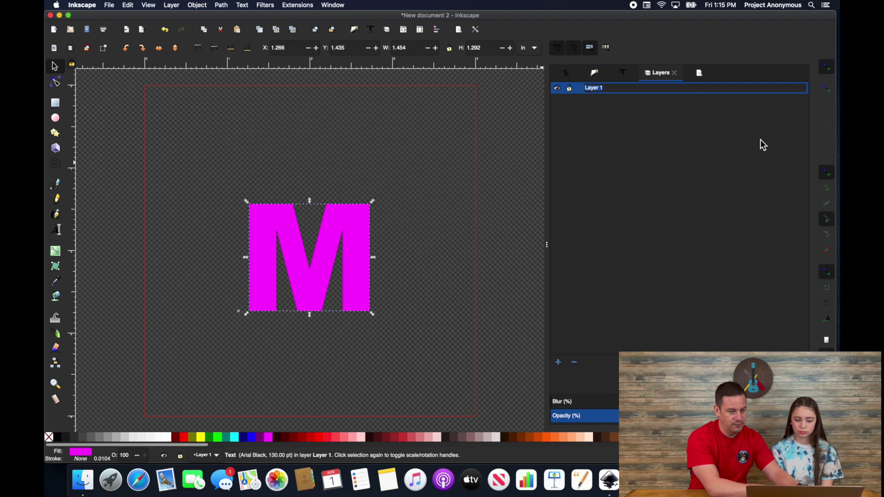
text(Normal )
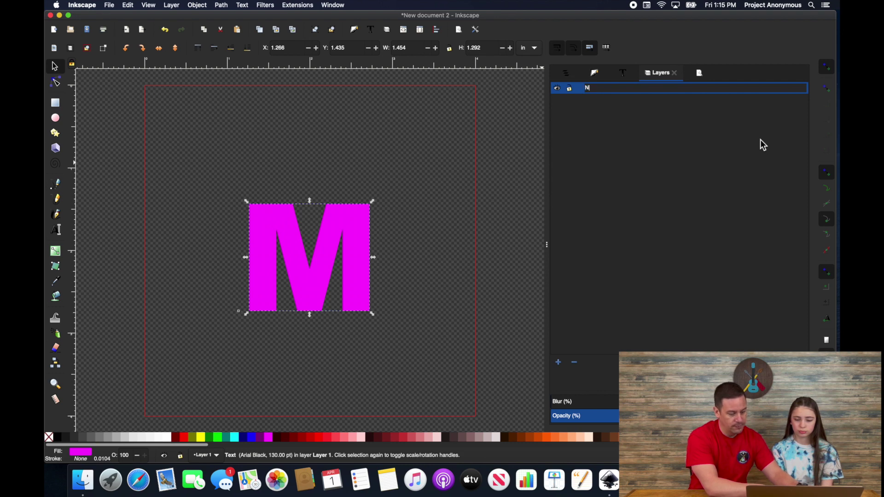
text(Fill)
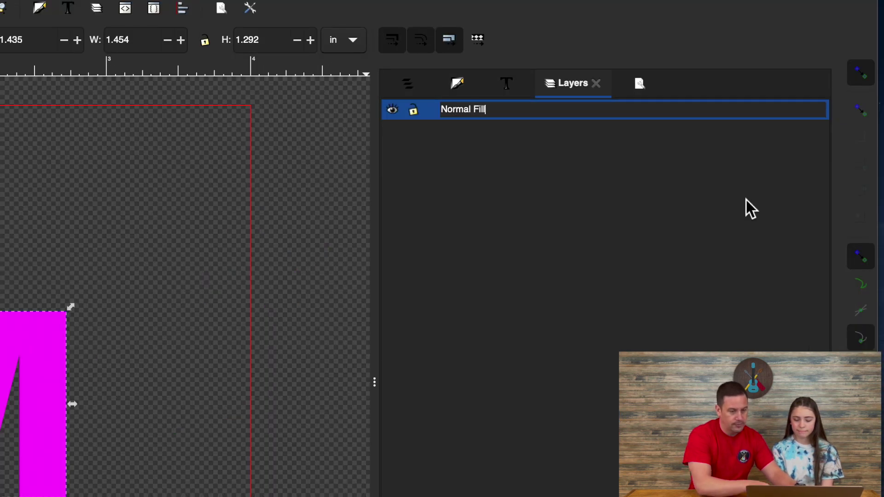
key(Return)
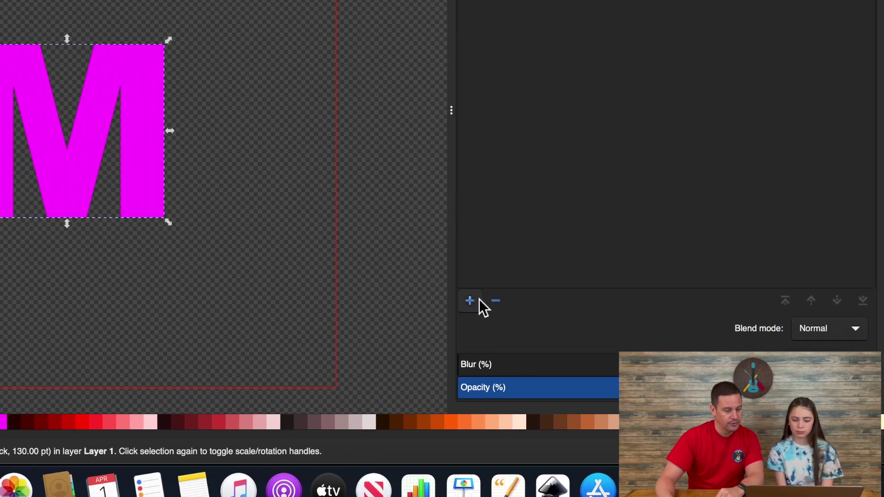
Add a new layer named 'Top Web' above Normal Fill
click(479, 300)
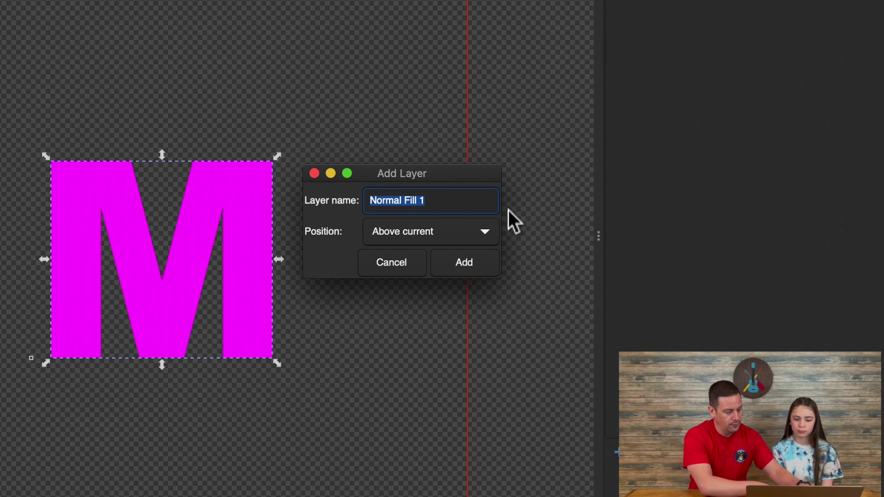
text(Top )
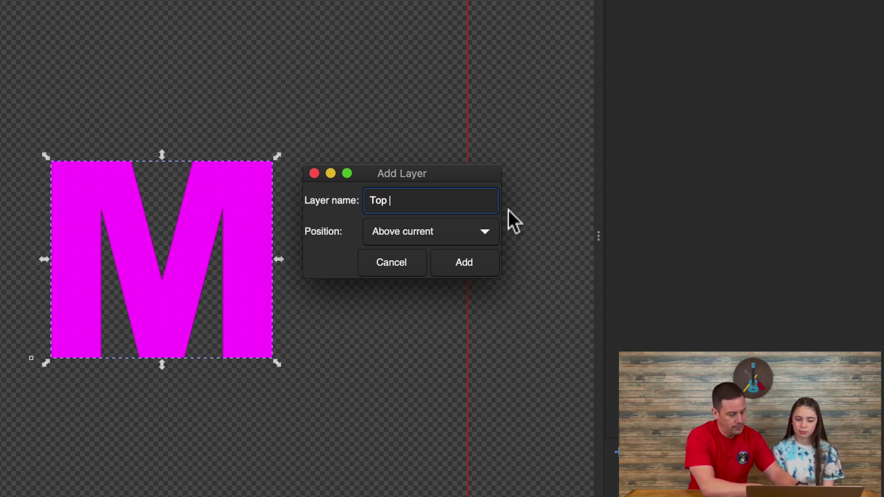
text(Web)
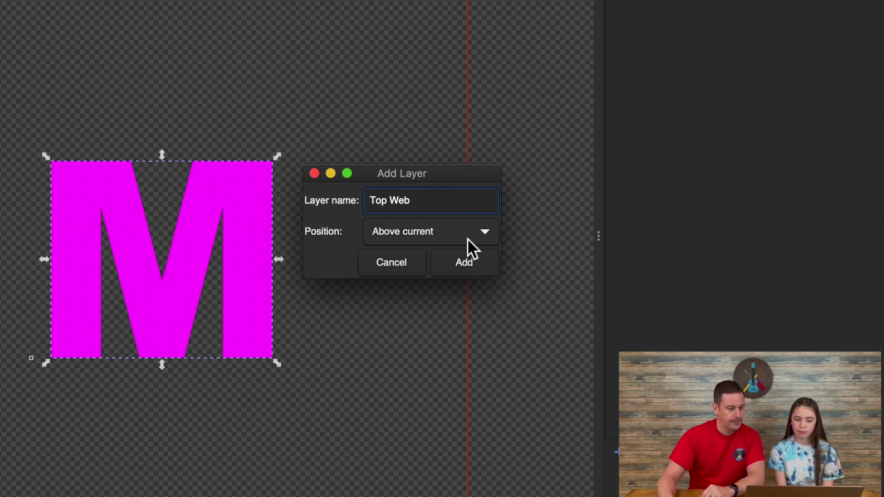
click(462, 269)
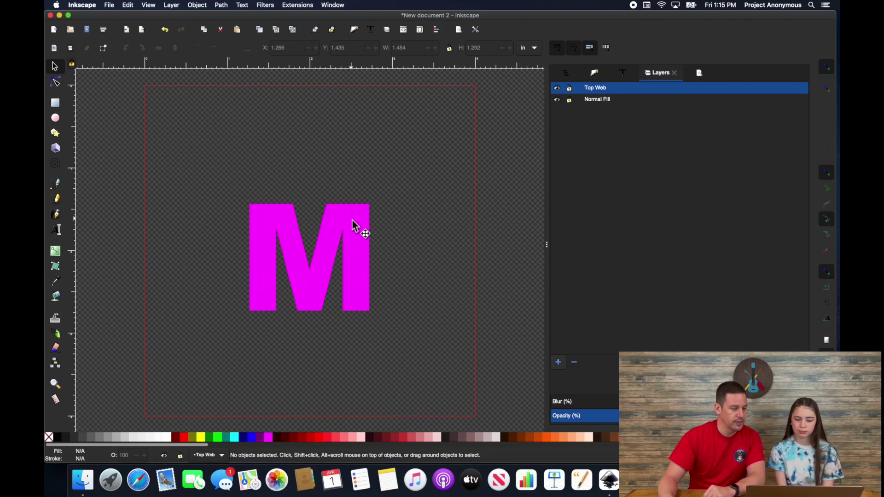
Duplicate the magenta M onto the Top Web layer, fill it white, and select both Ms
click(353, 225)
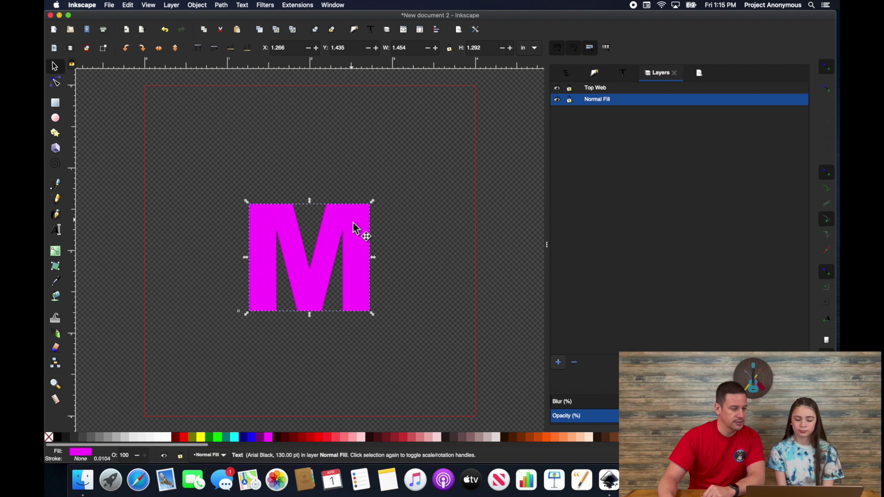
key(alt)
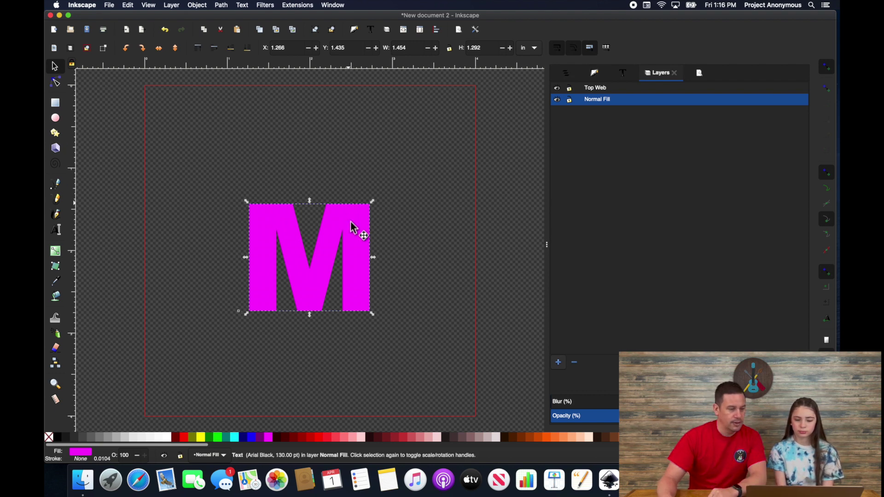
right_click(353, 224)
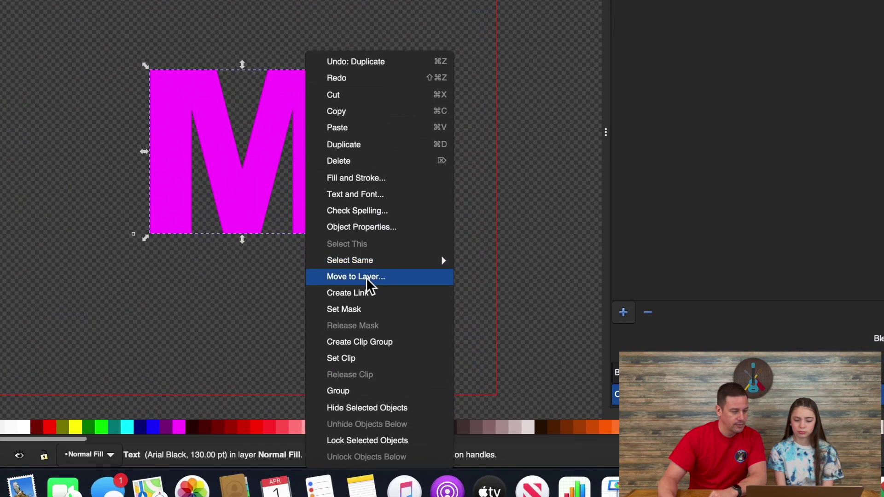
click(366, 277)
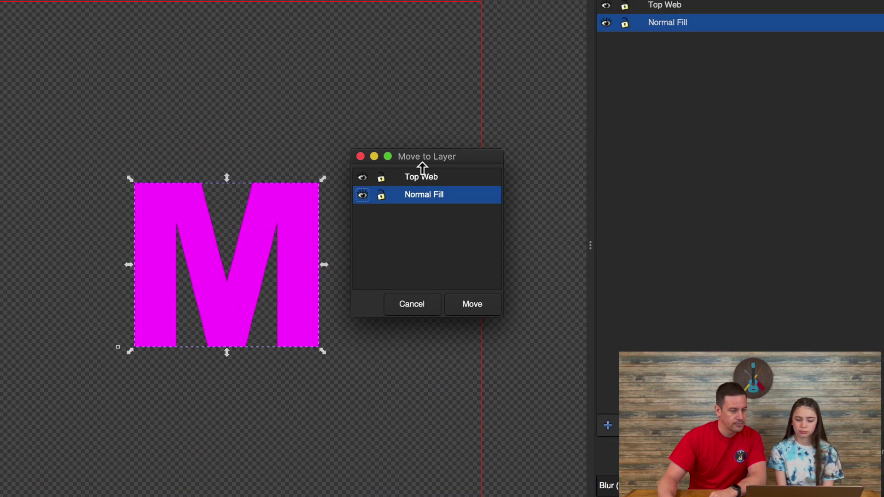
click(419, 183)
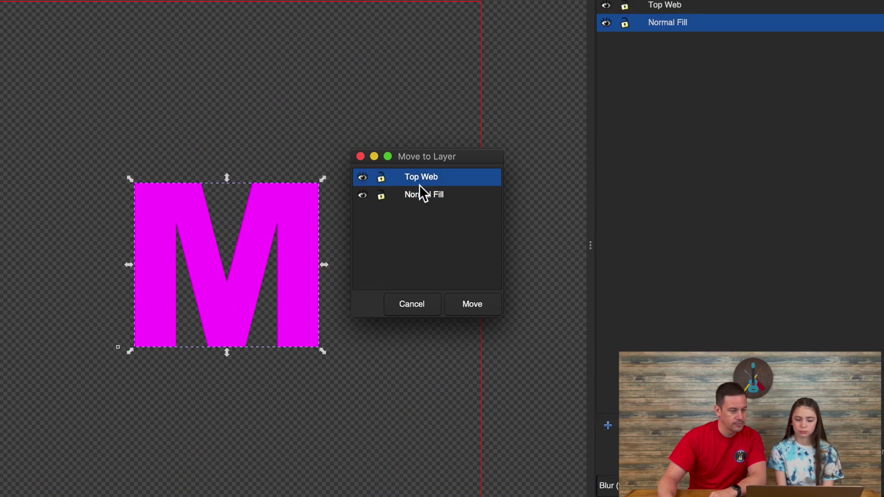
click(462, 303)
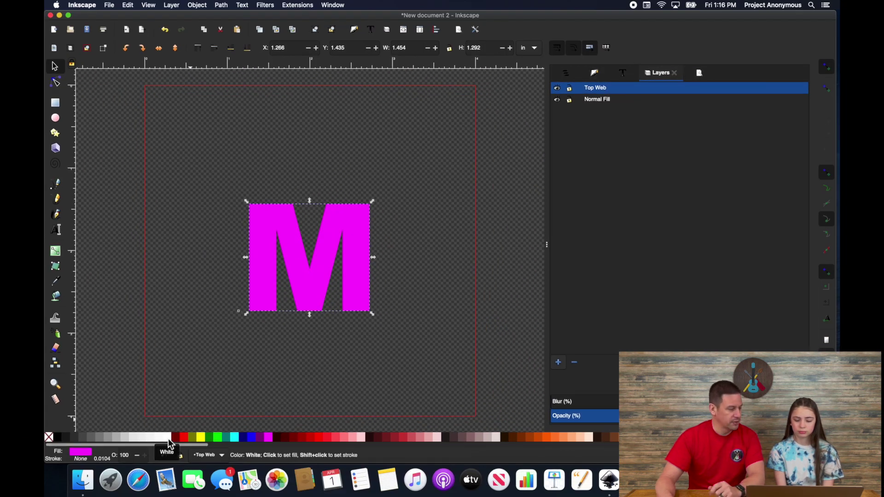
click(169, 437)
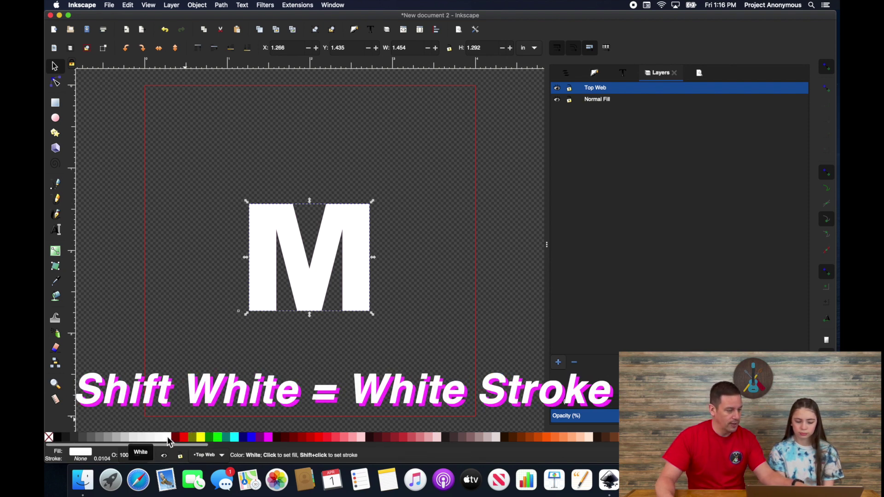
drag(202, 170, 452, 371)
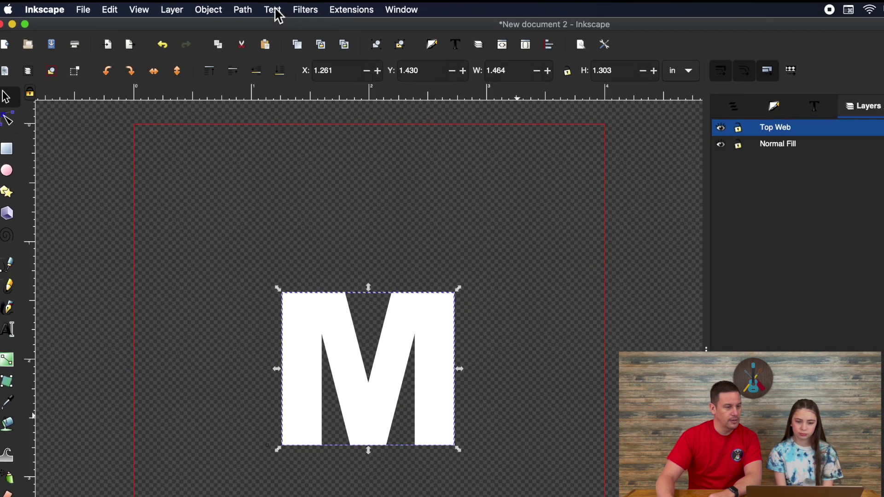
Convert both Ms to paths with Object to Path and apply default Ink/Stitch params
click(273, 9)
mouse_move(243, 9)
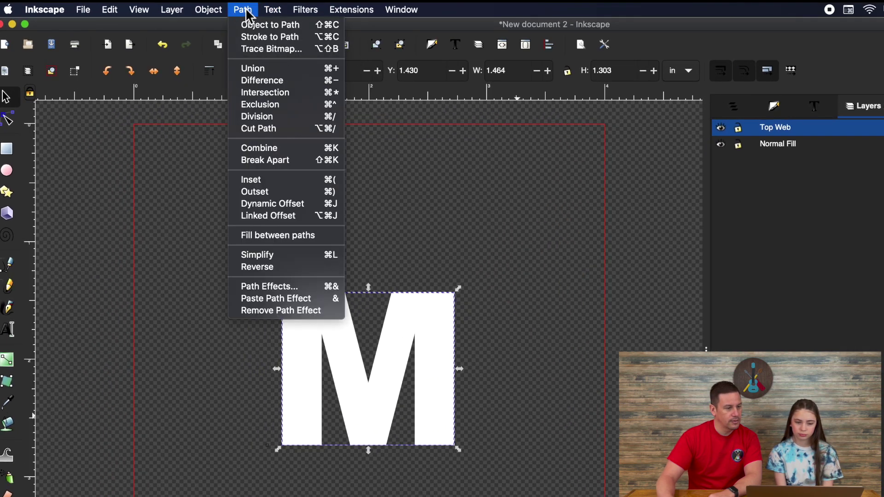
click(256, 25)
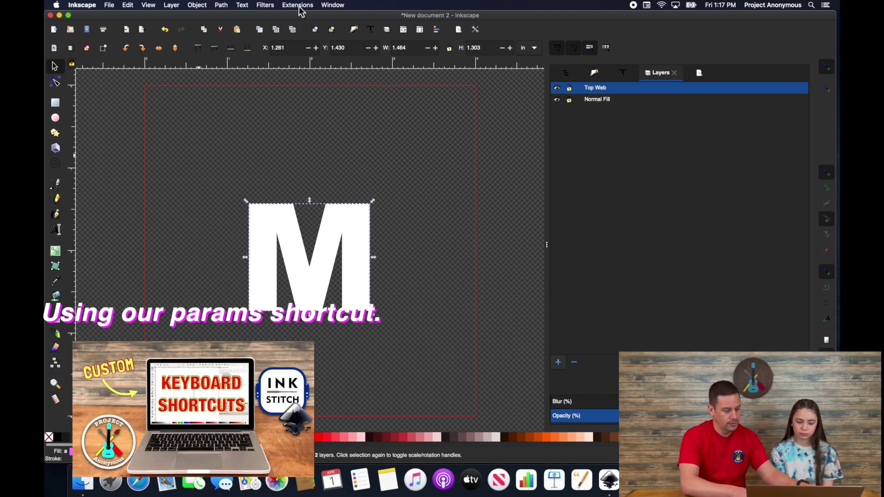
key(ctrl+shift+p)
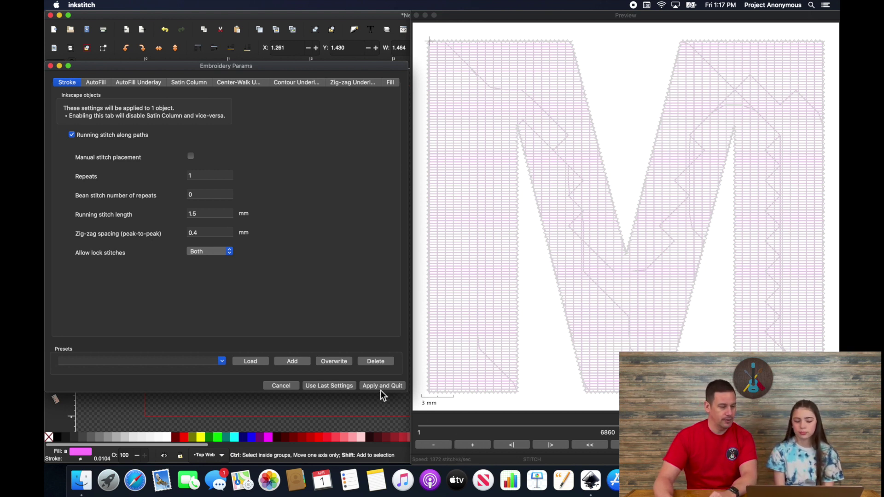
click(282, 385)
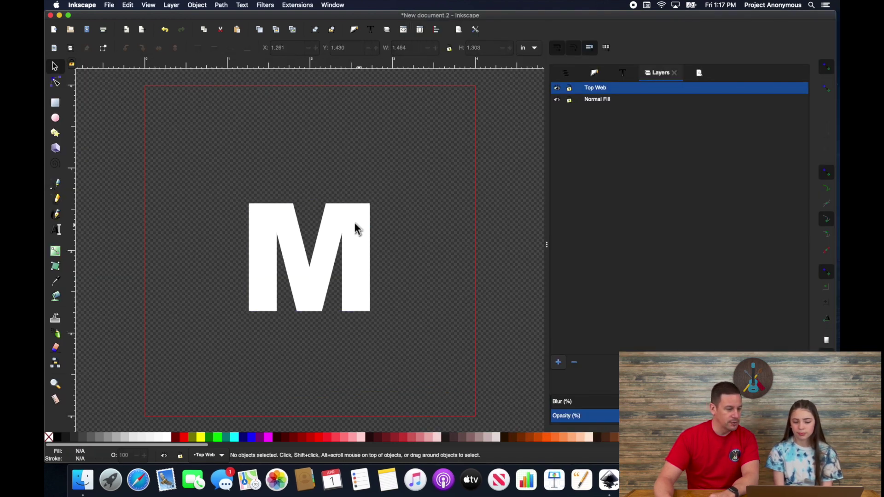
Select only the white Top Web M and open its AutoFill embroidery parameters
key(ctrl+alt+a)
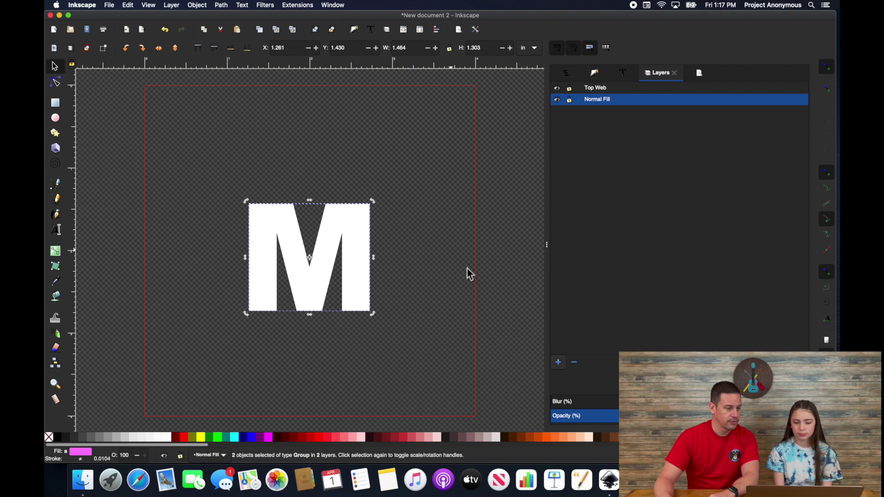
click(356, 213)
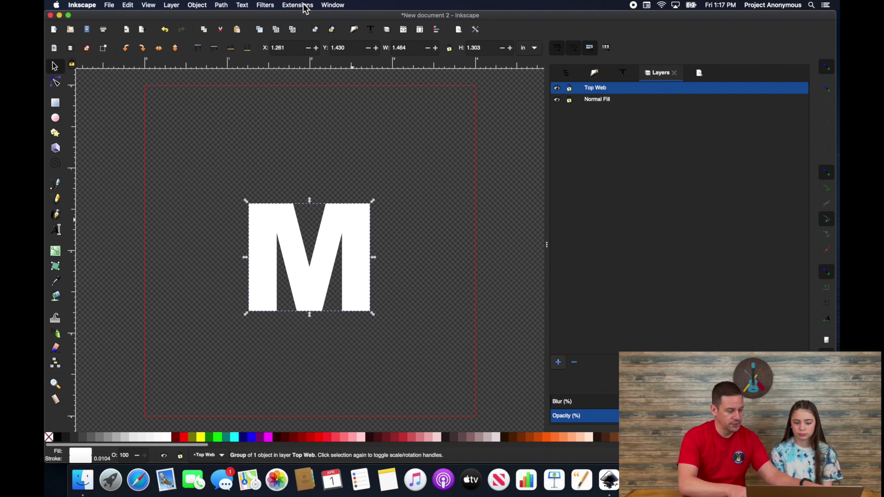
key(ctrl)
key(alt+shift+q)
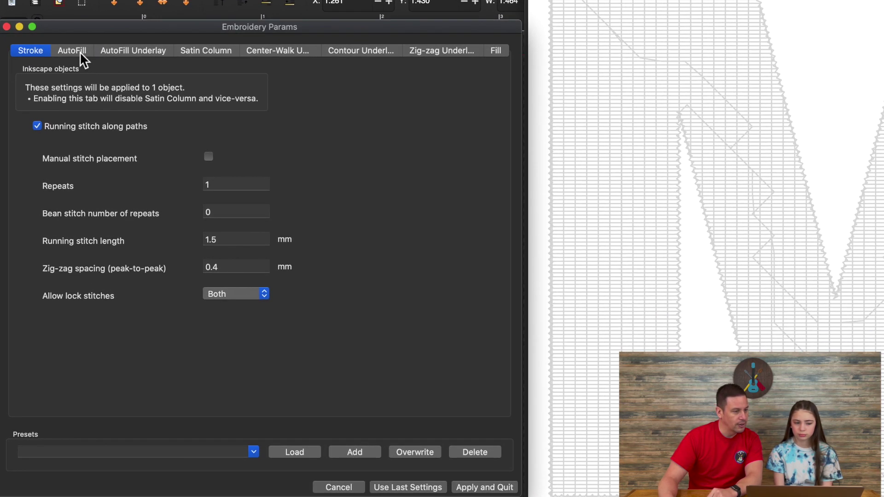
click(72, 50)
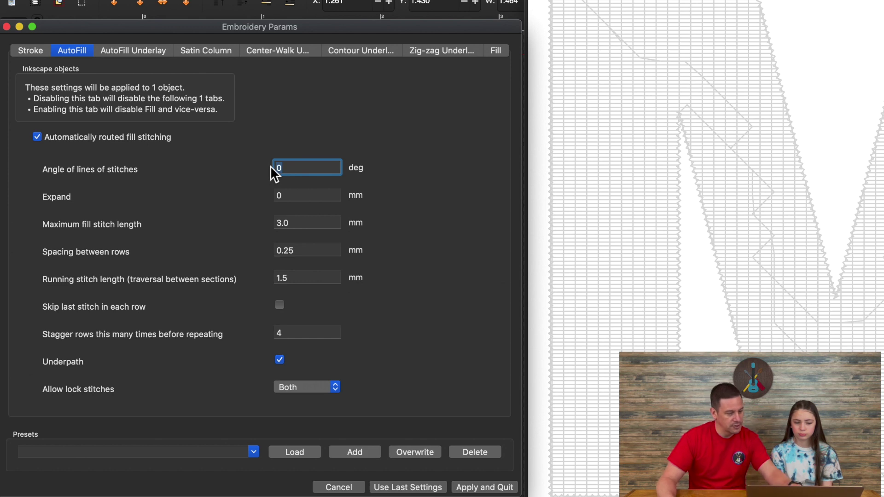
Set AutoFill angle 45°, adjust row spacing, running stitch 3 mm and stagger 0
text(45)
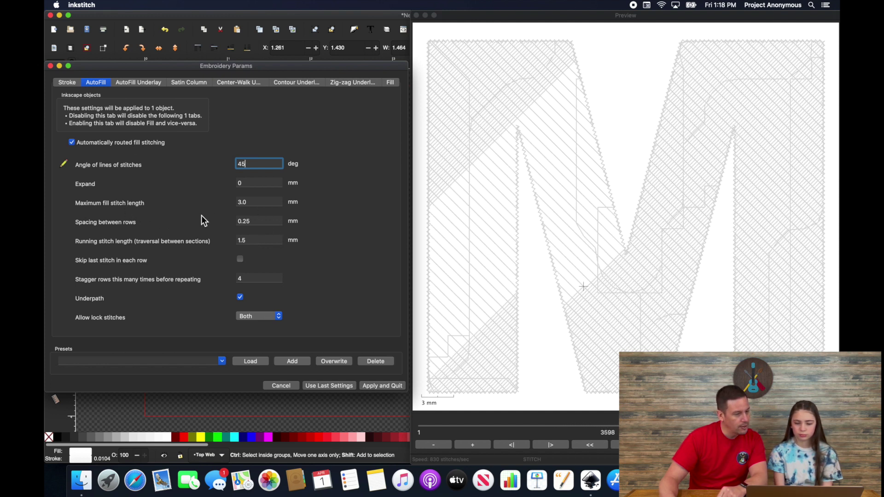
click(244, 224)
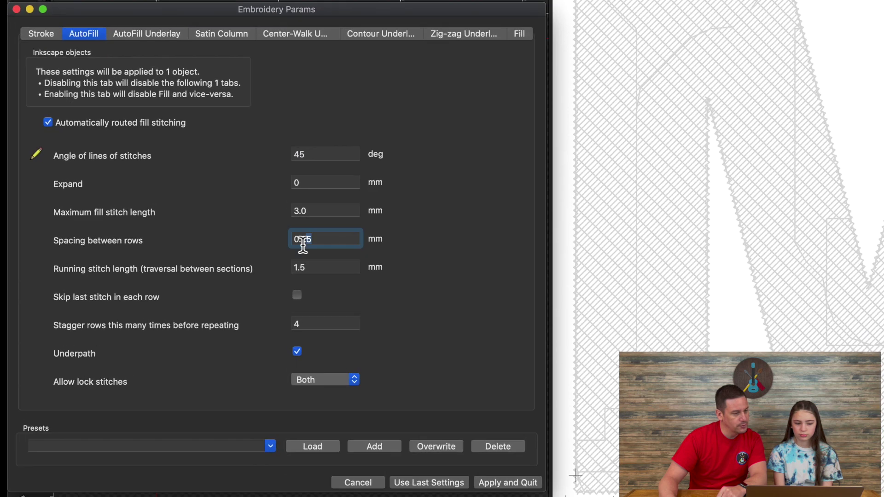
drag(302, 245, 284, 246)
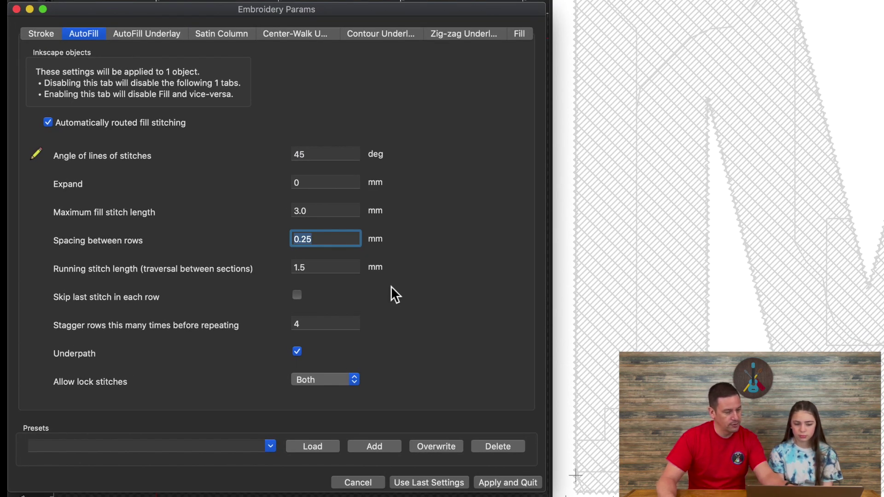
text(4)
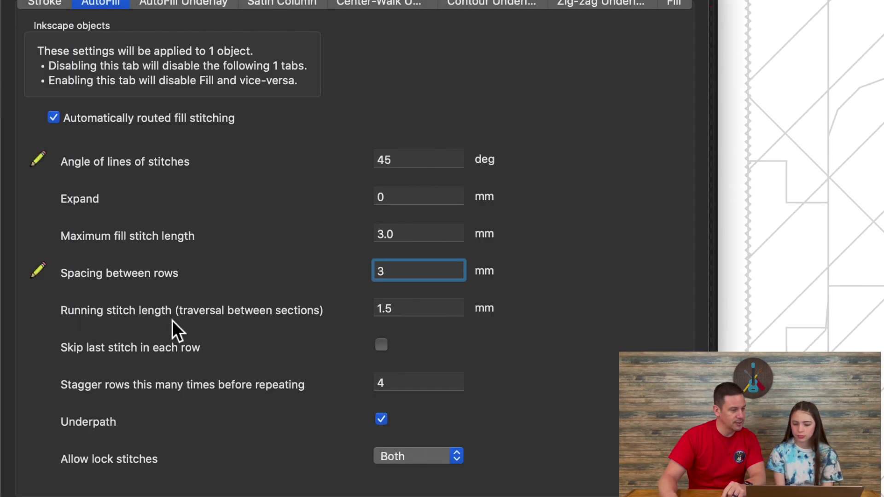
drag(410, 315, 373, 313)
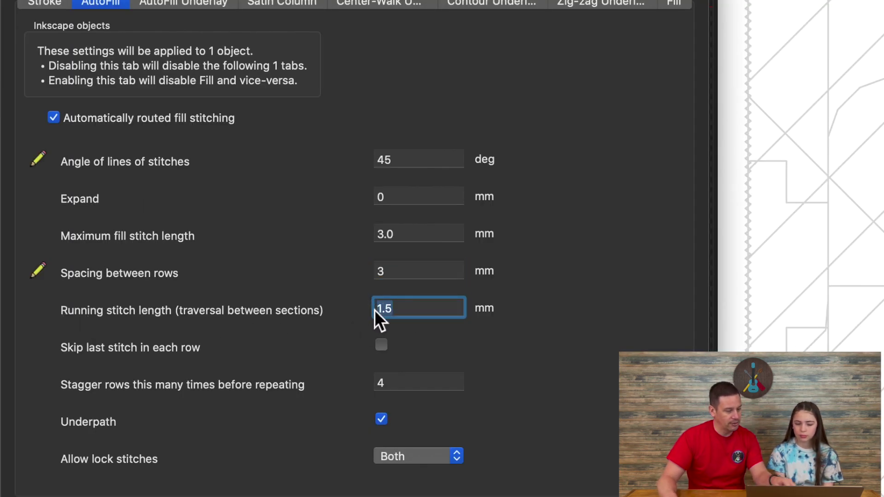
text(3)
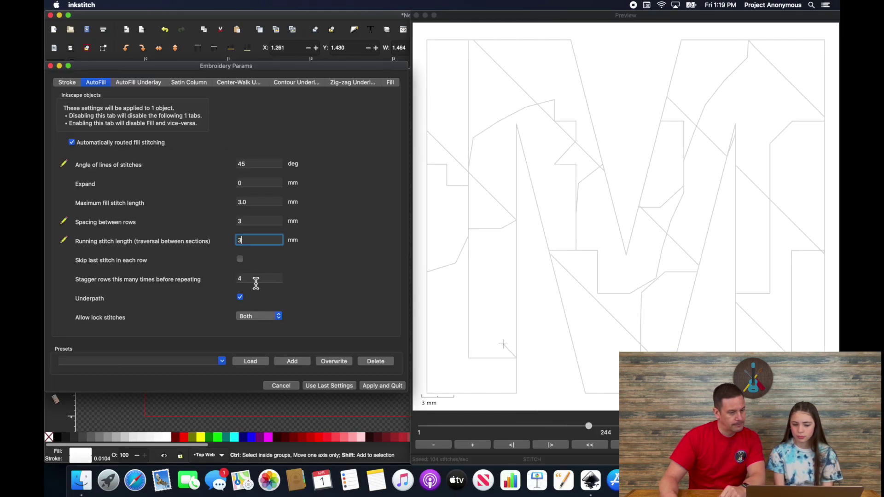
drag(248, 278, 238, 279)
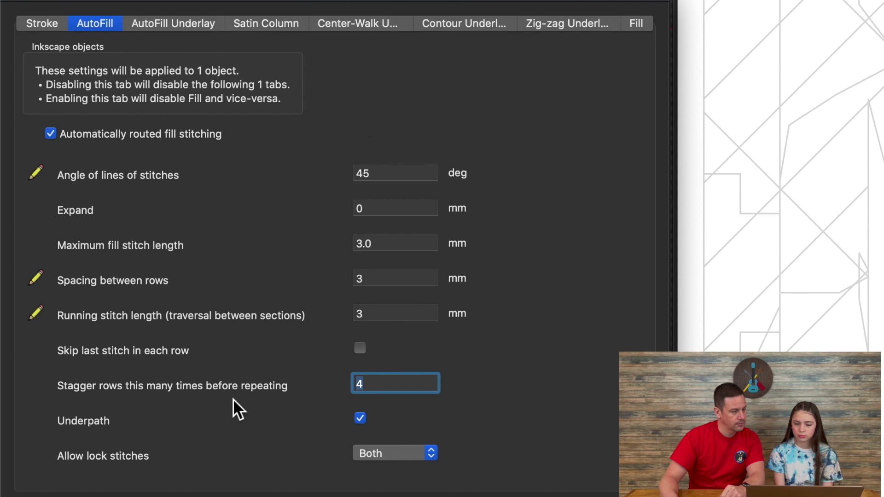
text(0)
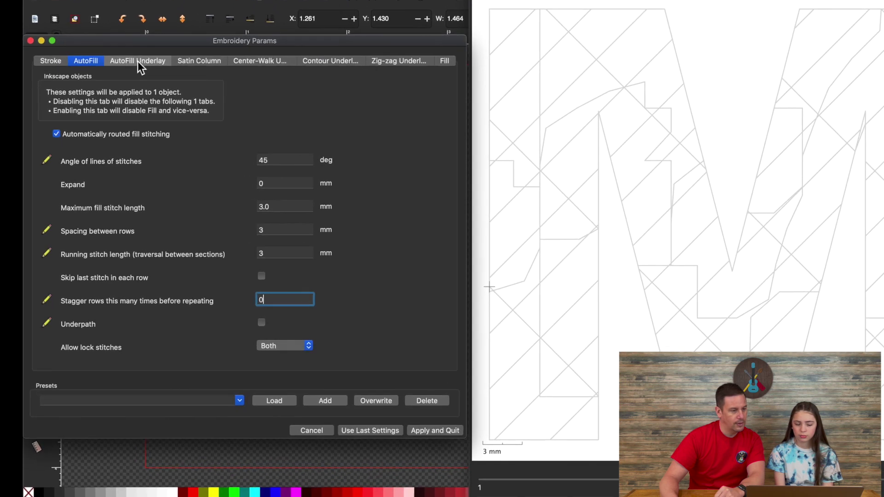
Set the underlay to 135° with underpath off, 3 mm max stitch and row spacing, and apply
click(139, 84)
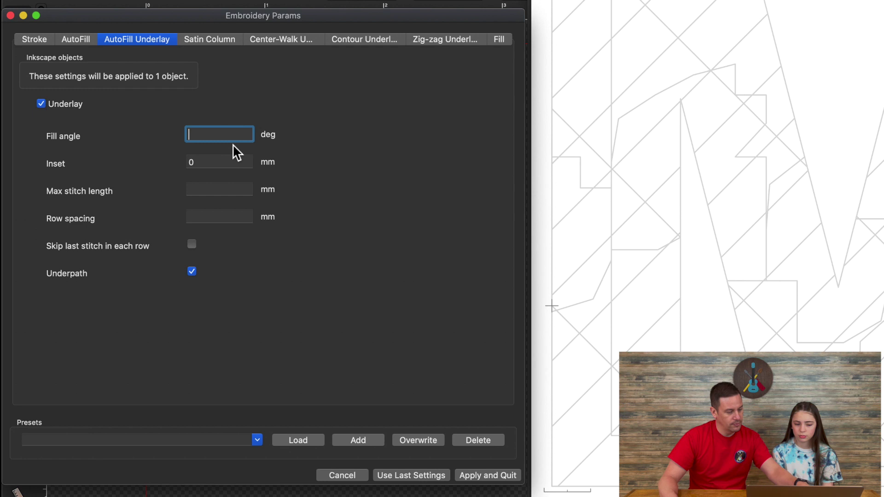
text(135)
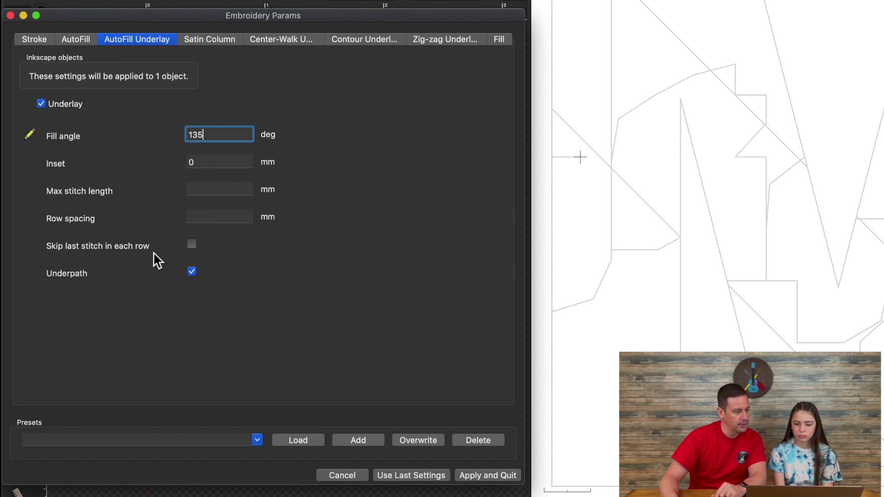
click(193, 272)
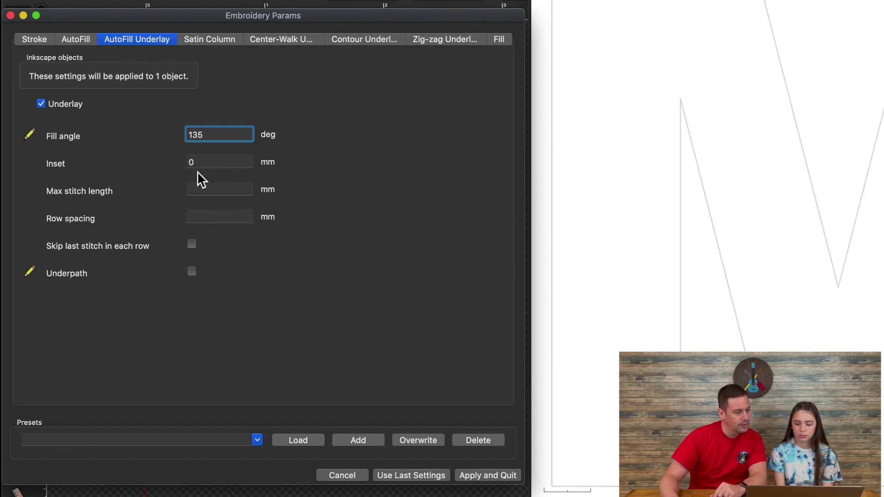
click(203, 188)
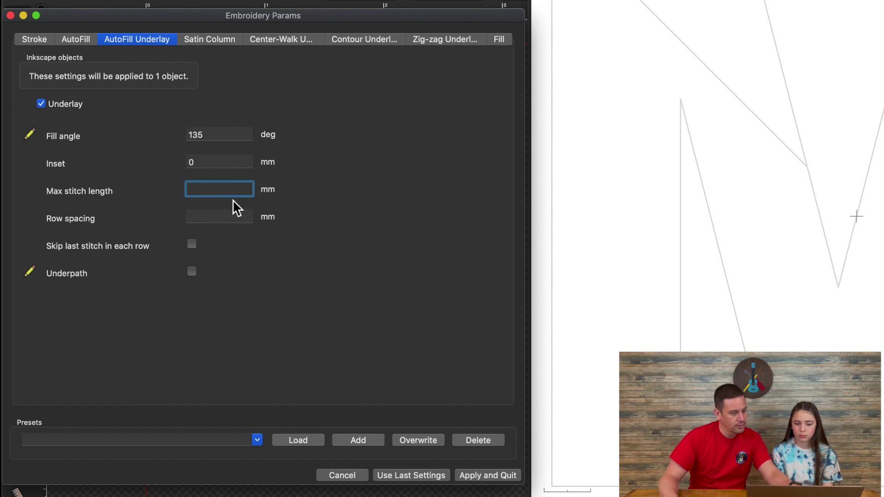
text(3)
click(221, 217)
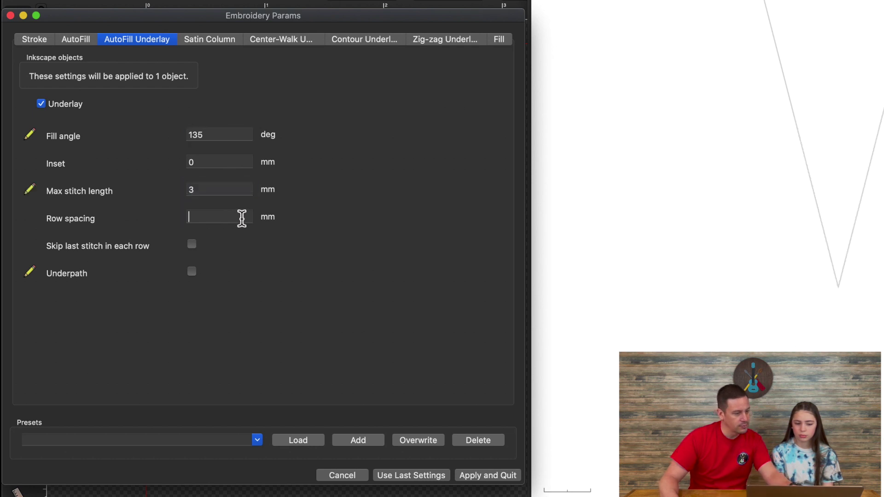
text(3)
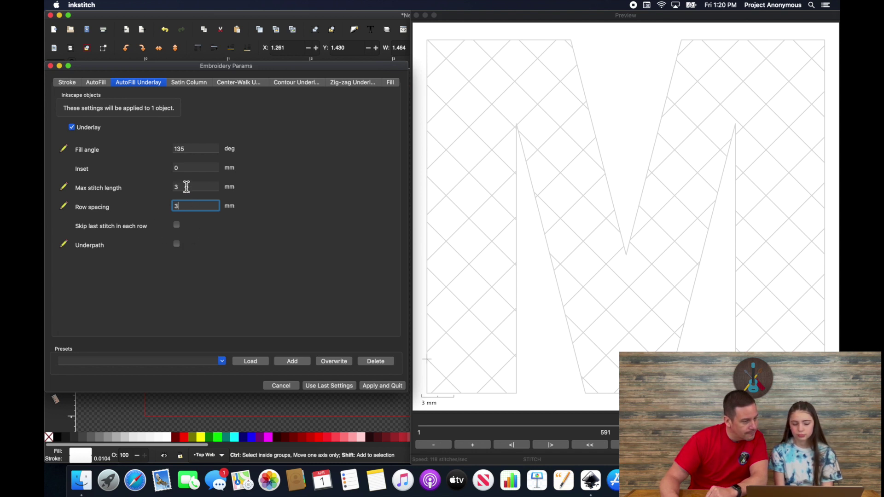
click(388, 385)
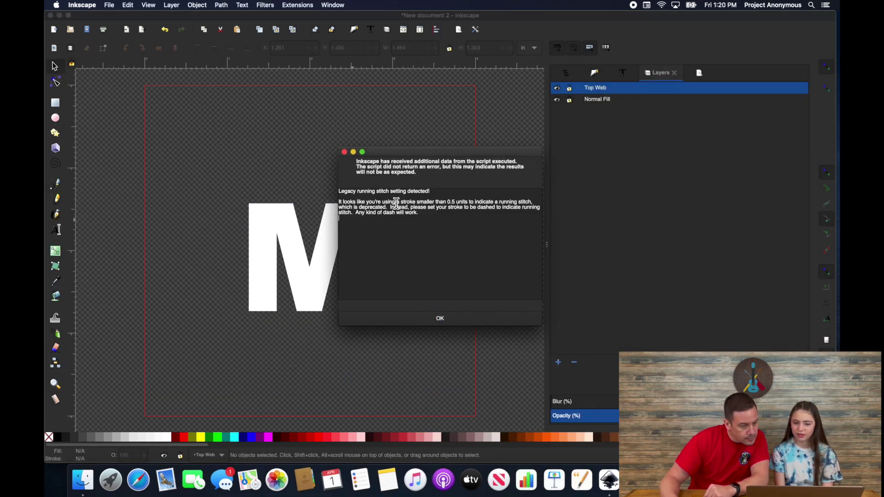
Give the white M a dense dotted stroke dash, then select both Ms
click(438, 319)
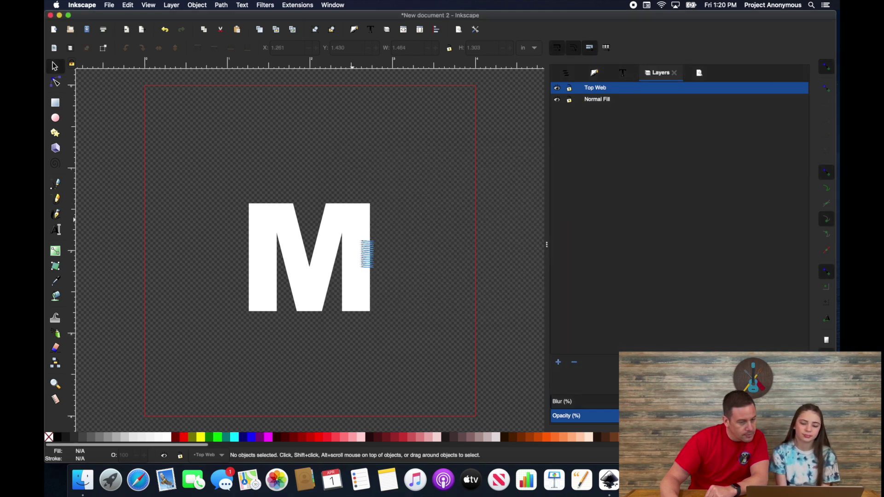
click(361, 250)
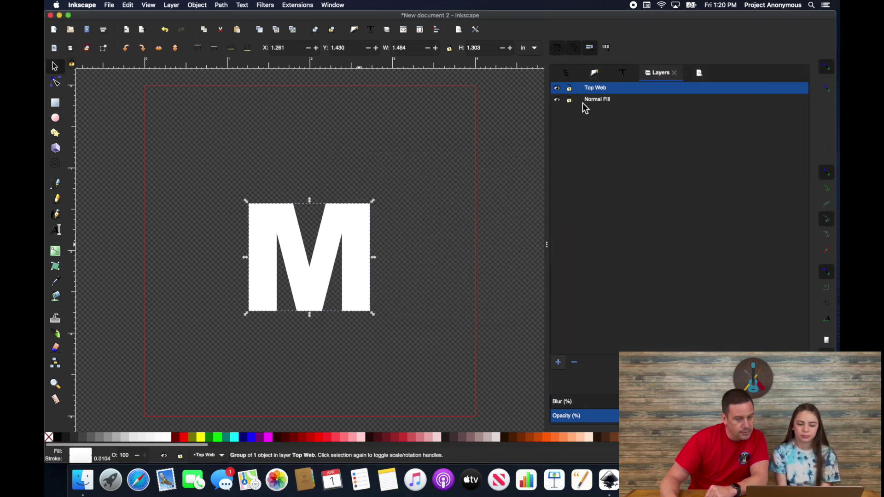
click(593, 74)
click(664, 91)
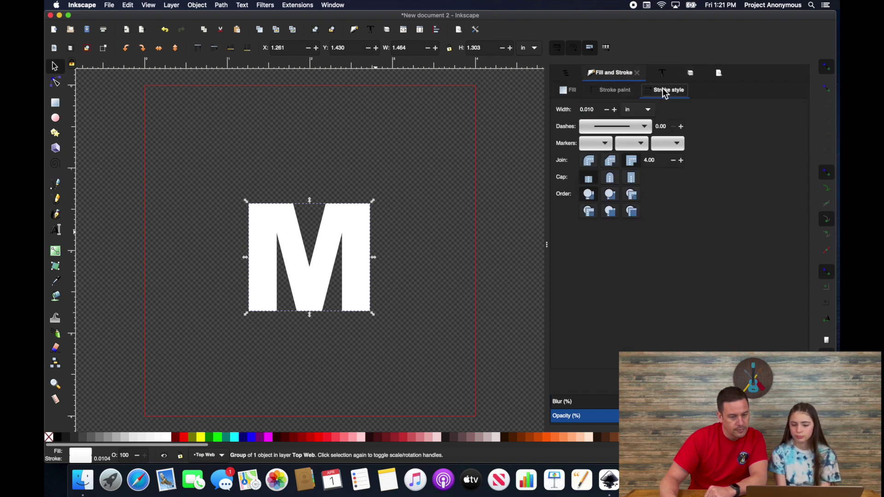
click(646, 127)
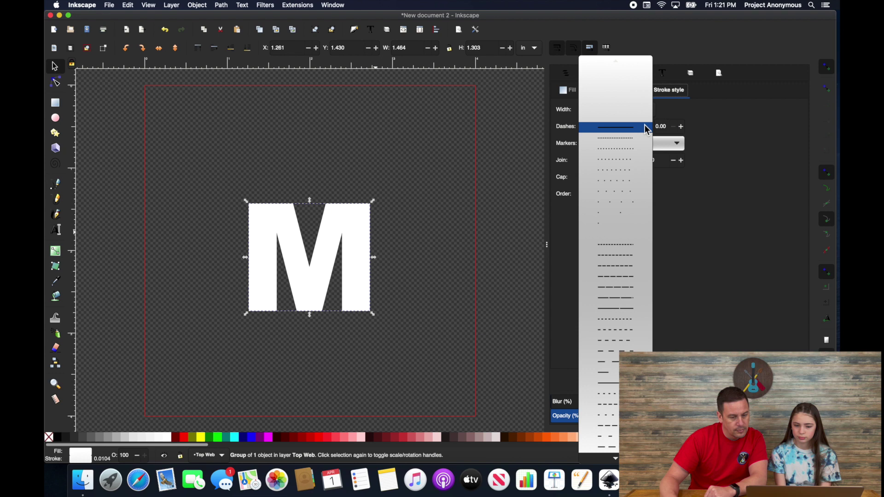
click(620, 138)
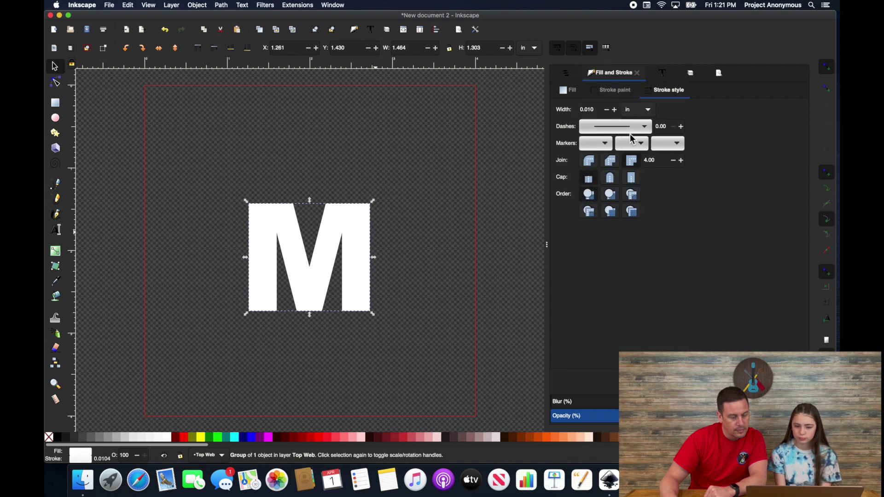
click(213, 158)
mouse_move(214, 157)
mouse_down()
mouse_move(399, 330)
mouse_move(442, 356)
mouse_move(434, 344)
mouse_up()
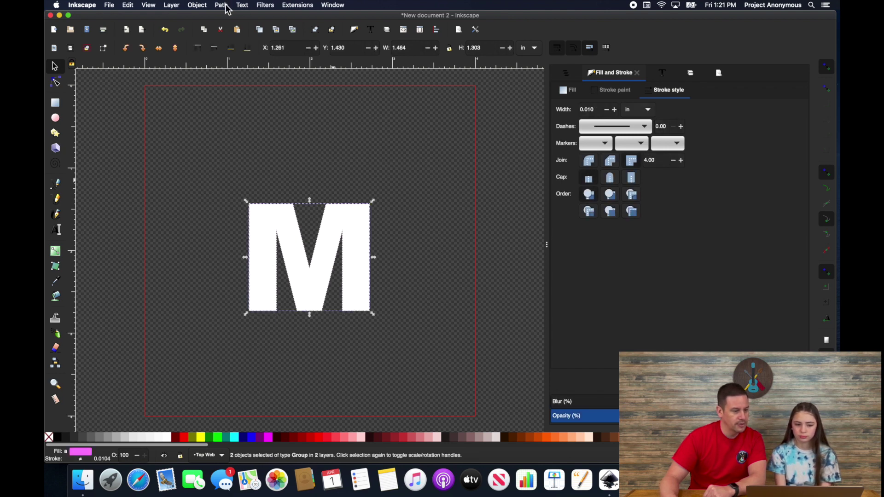
Open Ink/Stitch Params for both Ms with running stitch along paths at 3 mm
key(ctrl+shift+p)
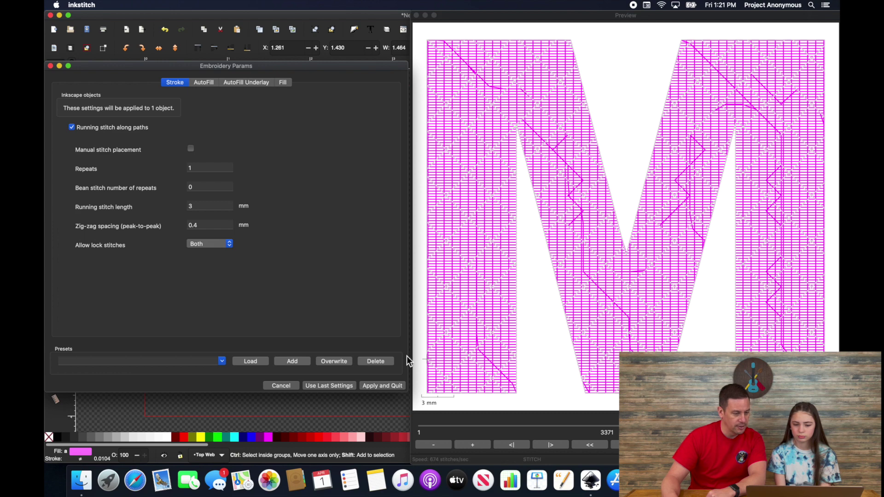
Apply the params, launch the Simulator / Realistic Preview, and play it at fast speed
click(383, 386)
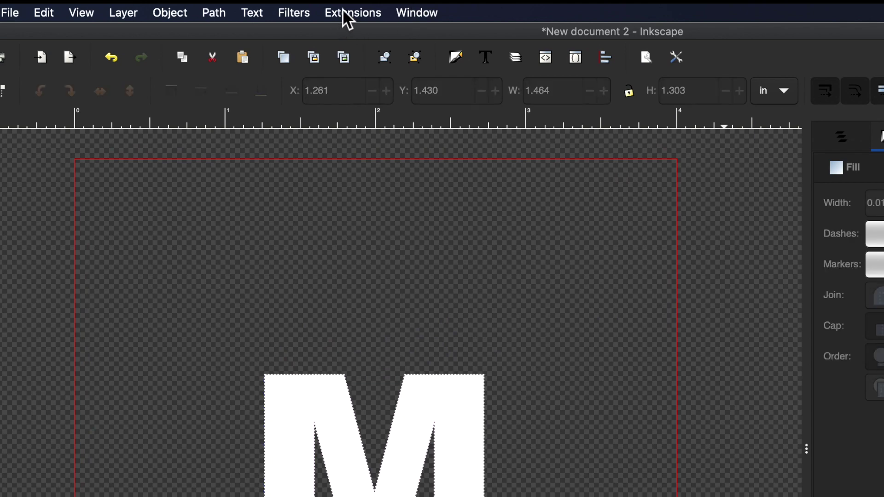
click(342, 12)
mouse_move(388, 165)
mouse_move(505, 184)
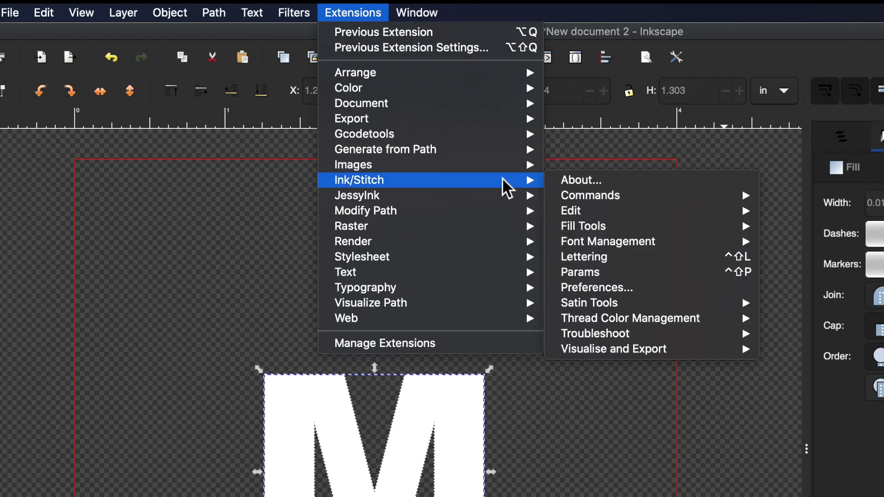
mouse_move(642, 352)
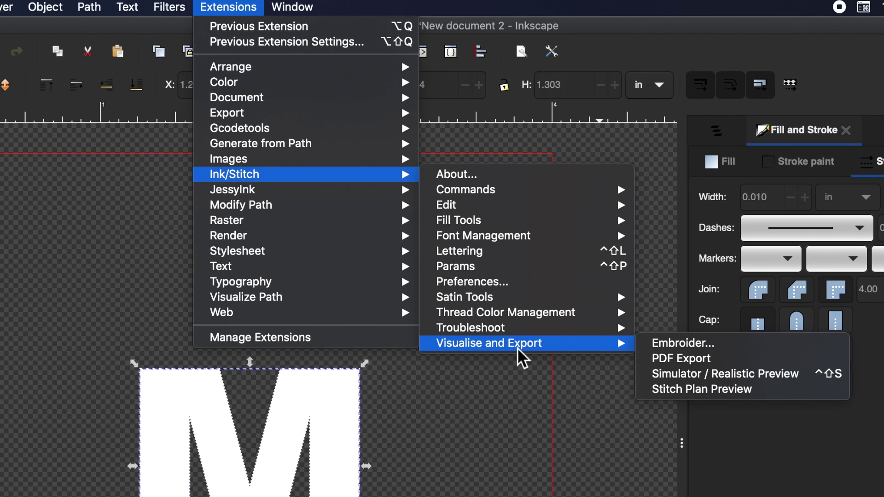
click(720, 375)
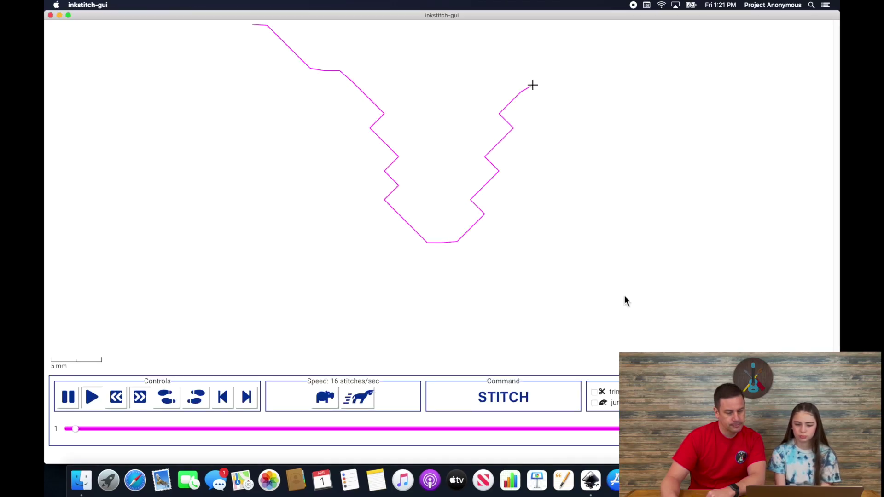
click(363, 402)
click(363, 402)
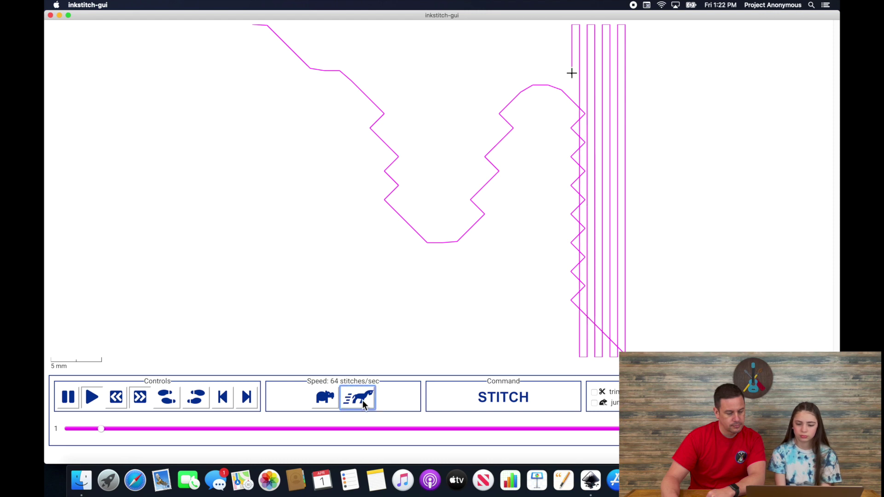
click(363, 401)
click(363, 402)
click(362, 401)
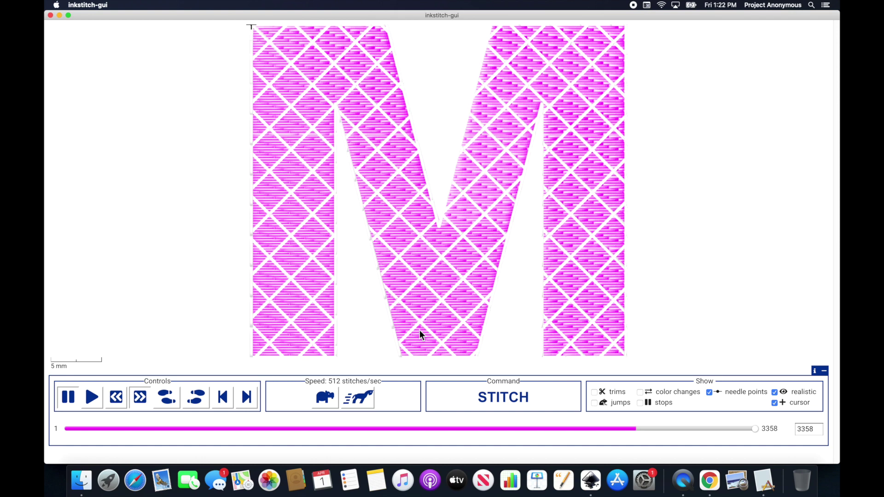
Switch off realistic rendering, zoom in on the M's stitch lines, then close the simulator
click(95, 397)
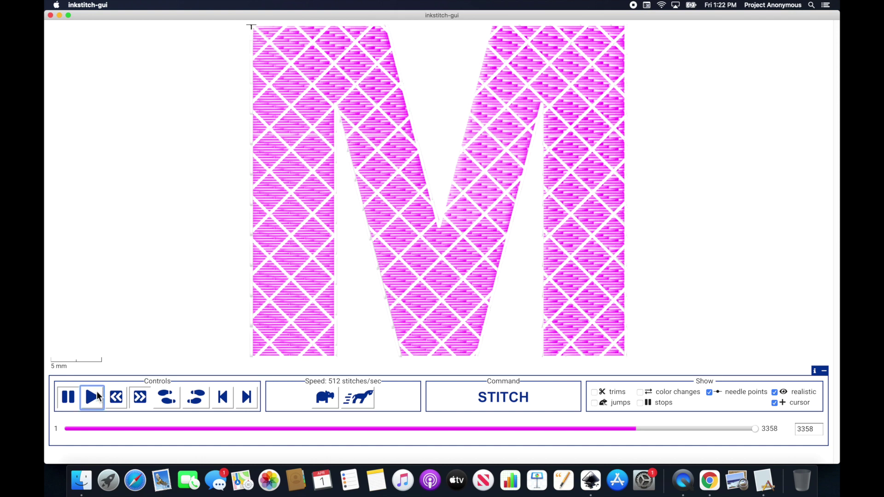
click(775, 394)
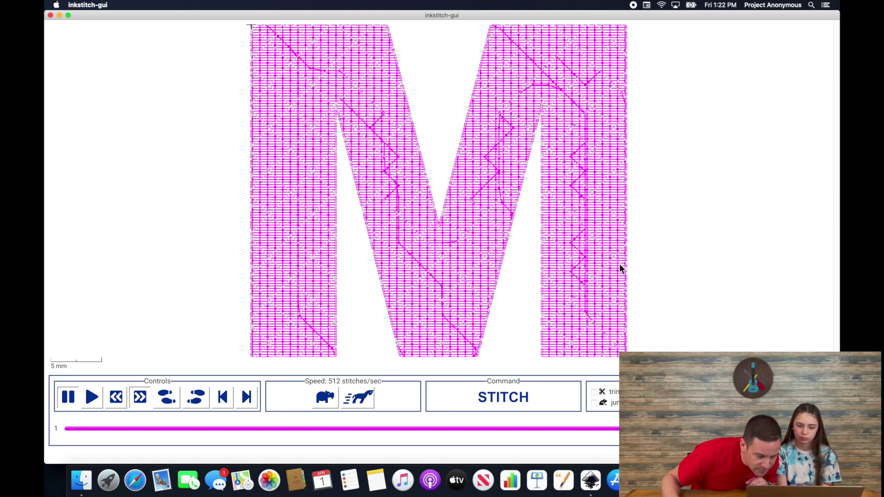
scroll(618, 304, up, 3)
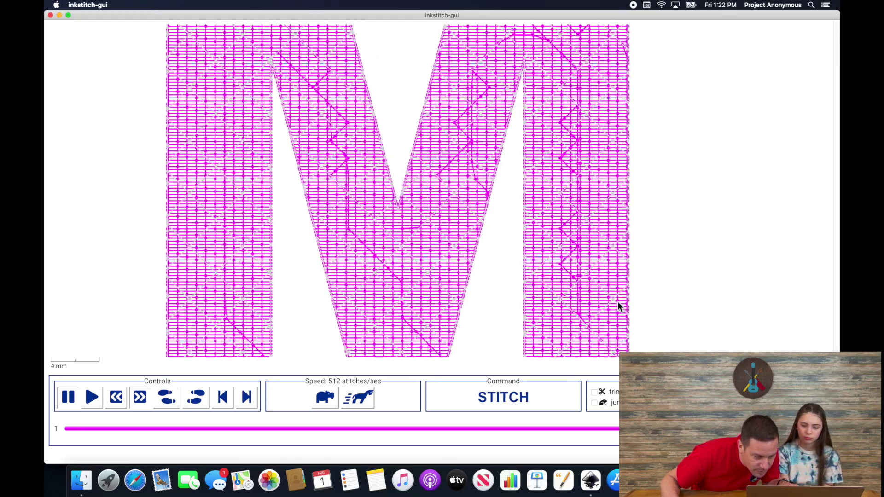
scroll(616, 301, up, 5)
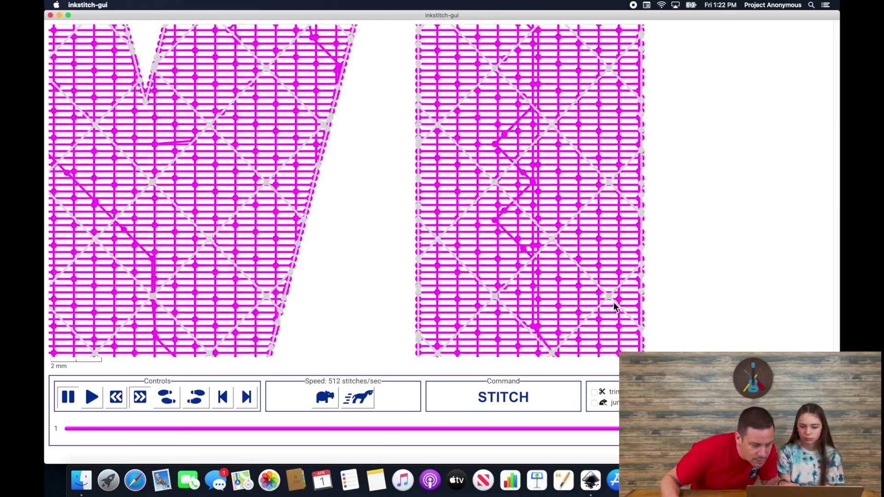
scroll(613, 302, down, 3)
scroll(614, 304, up, 4)
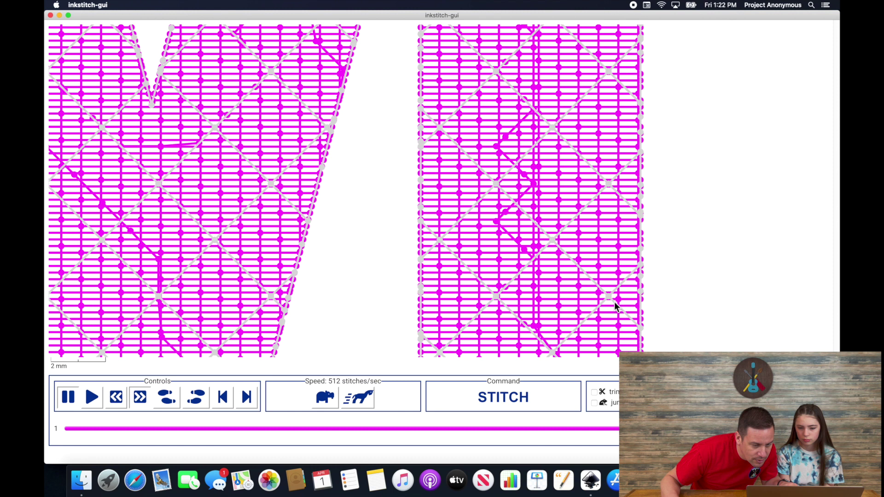
scroll(616, 306, down, 1)
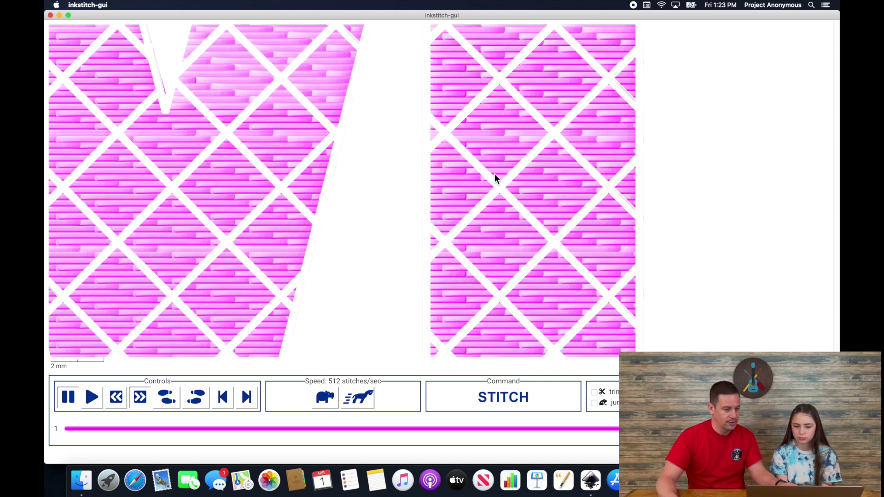
scroll(494, 173, down, 1)
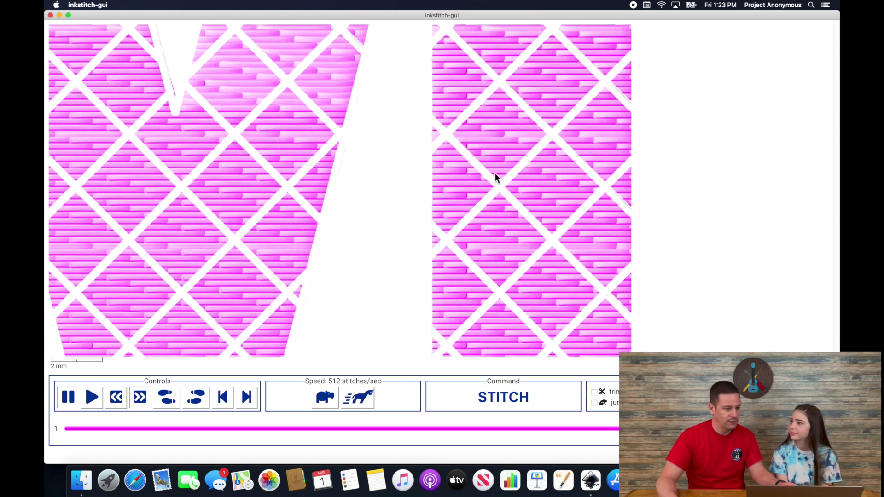
scroll(495, 173, down, 1)
scroll(495, 174, down, 1)
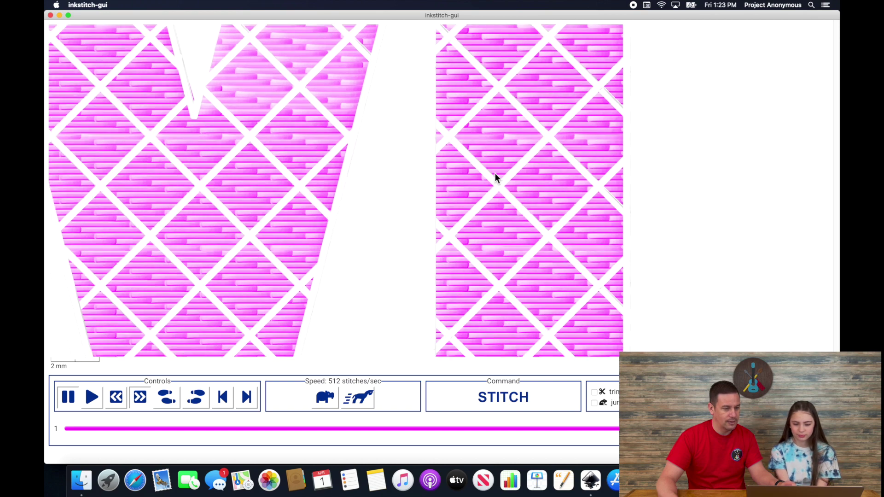
key(super+q)
Save the design to the Desktop as an Ink/Stitch zip named 'M pattern' with PES and SVG files
click(442, 319)
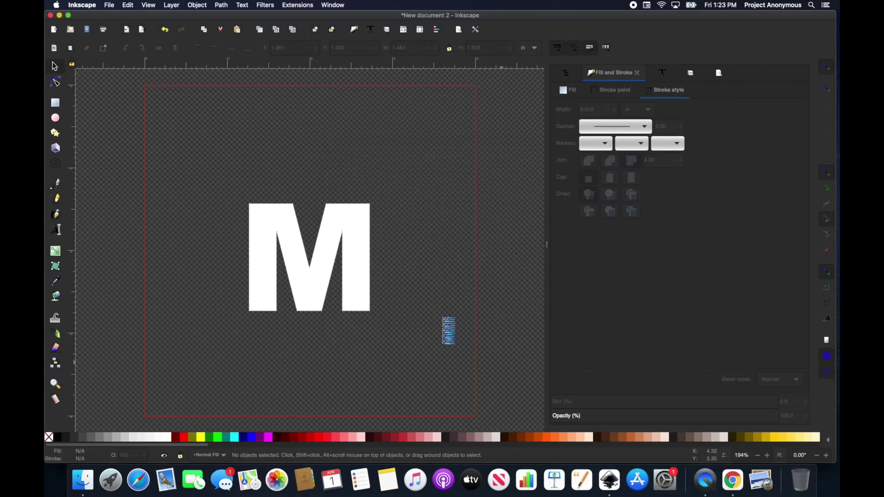
click(109, 5)
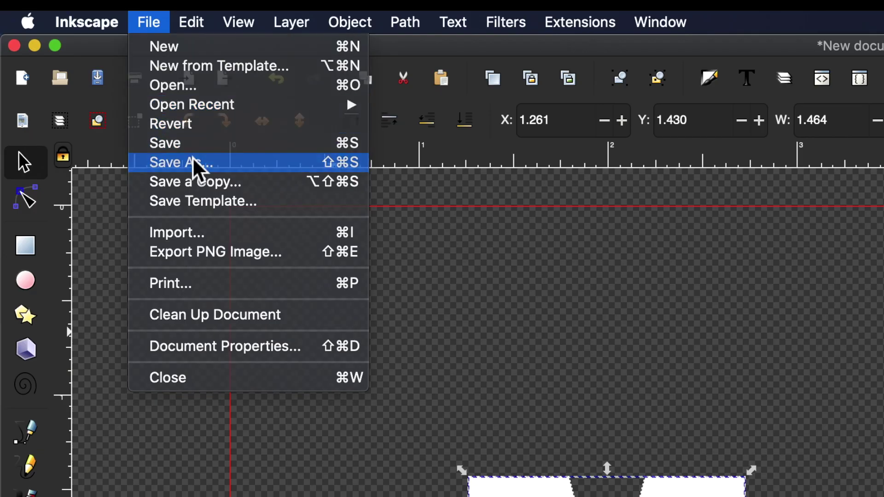
click(192, 161)
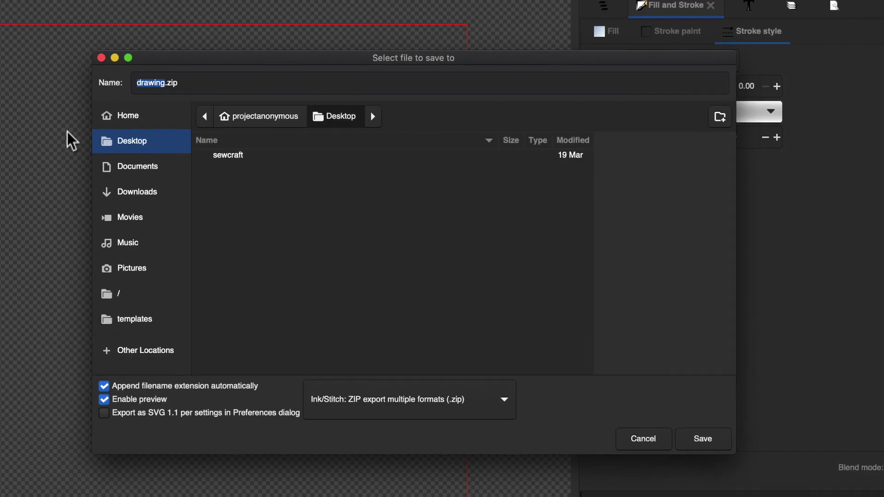
text(M pattern)
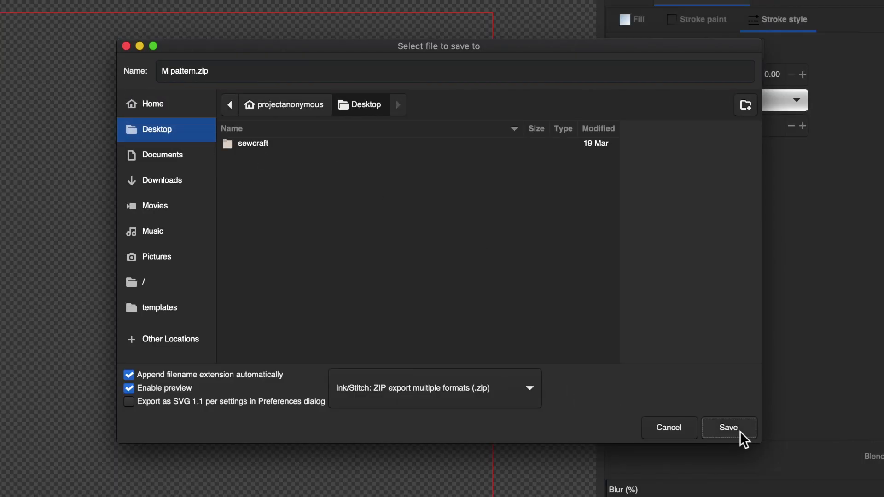
click(728, 427)
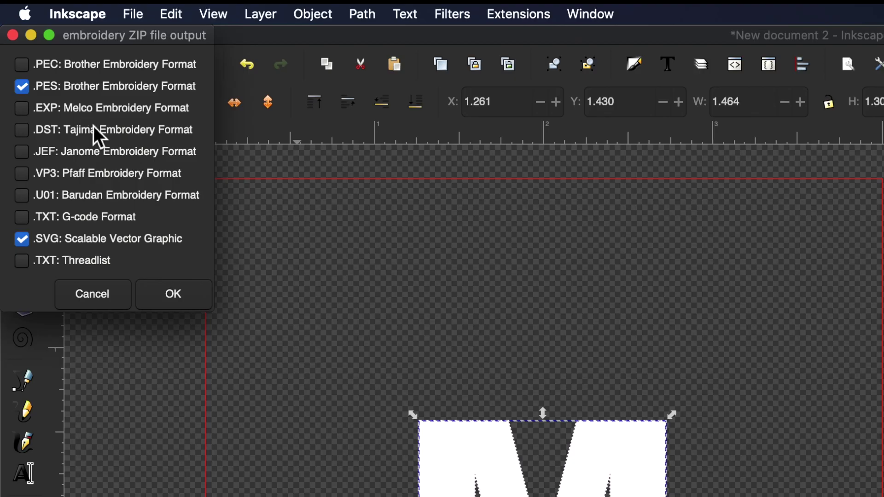
click(180, 293)
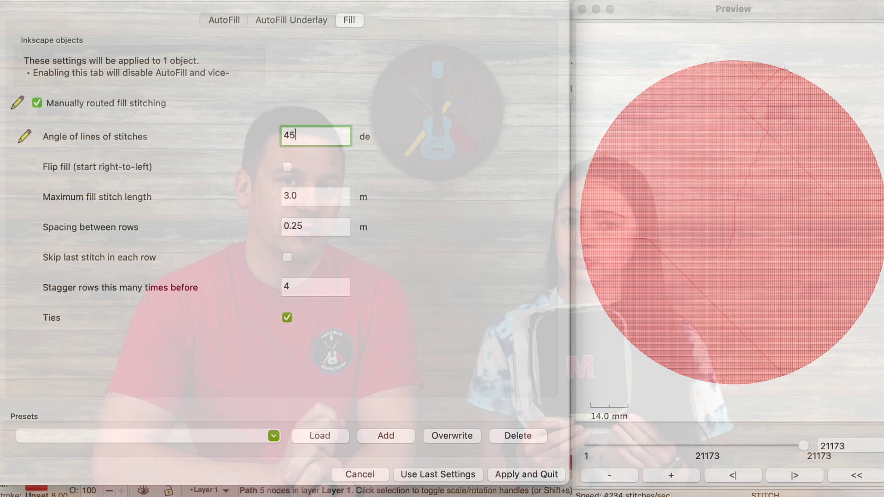
Change the red circle's maximum fill stitch length from 3.0 to 4
click(315, 197)
text(4)
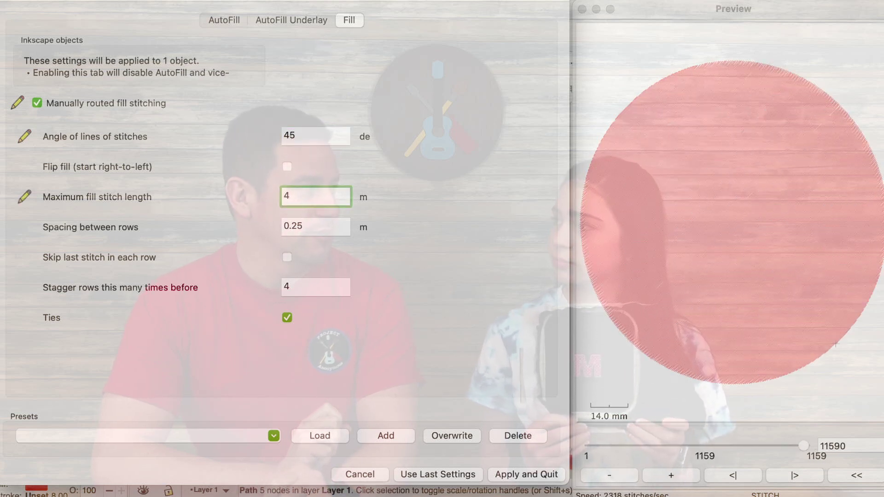